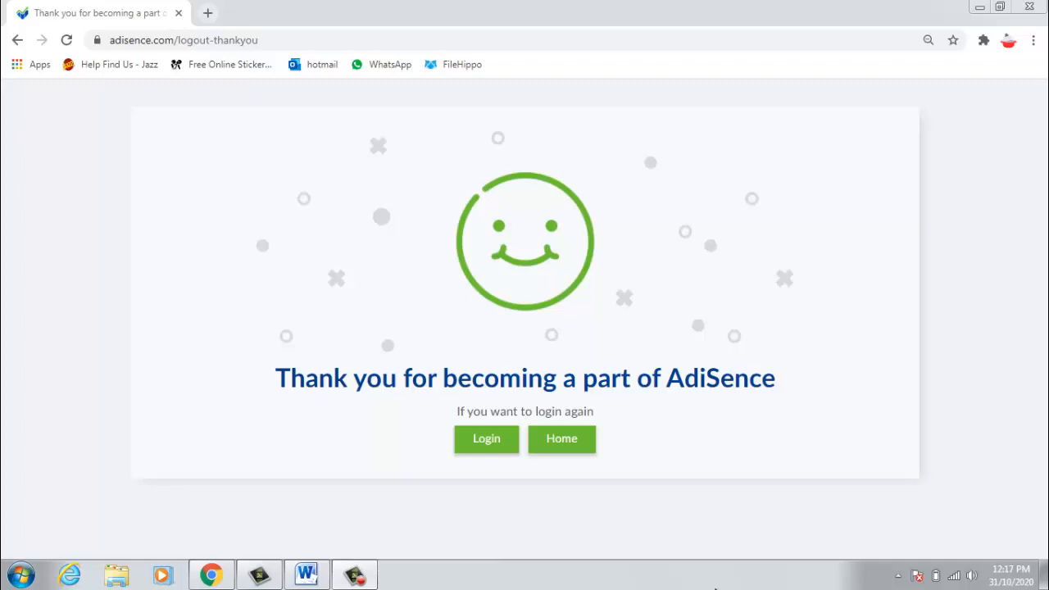
Step: Switch to the Word document holding the AdiSence referral registration link
{"action": "left_click", "coordinate": [304, 575]}
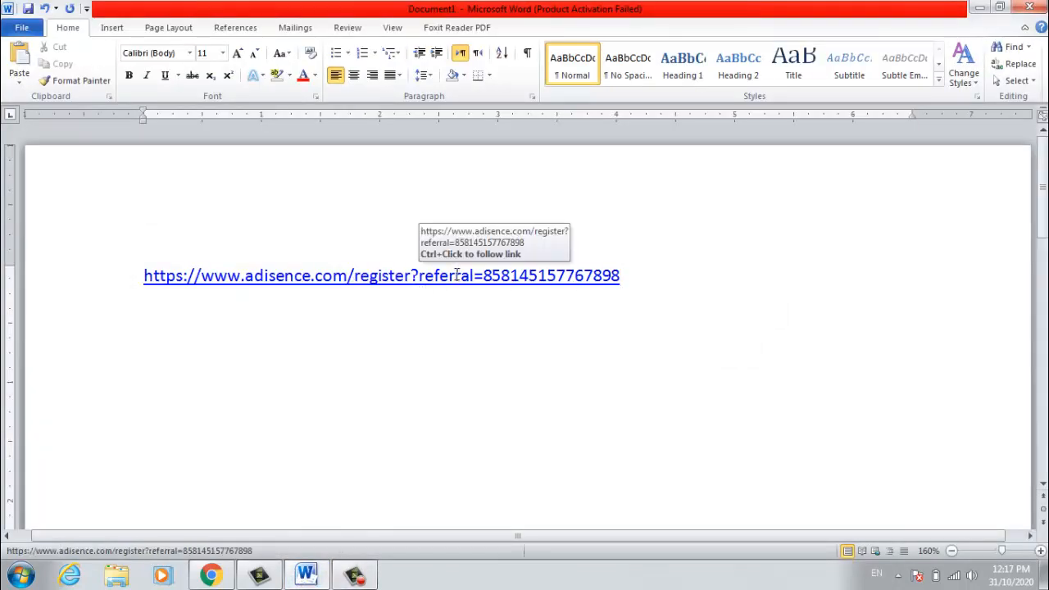
Step: Paste the copied referral link into Chrome's address bar and load the registration page
{"action": "left_click", "coordinate": [211, 575]}
{"action": "left_click", "coordinate": [268, 39]}
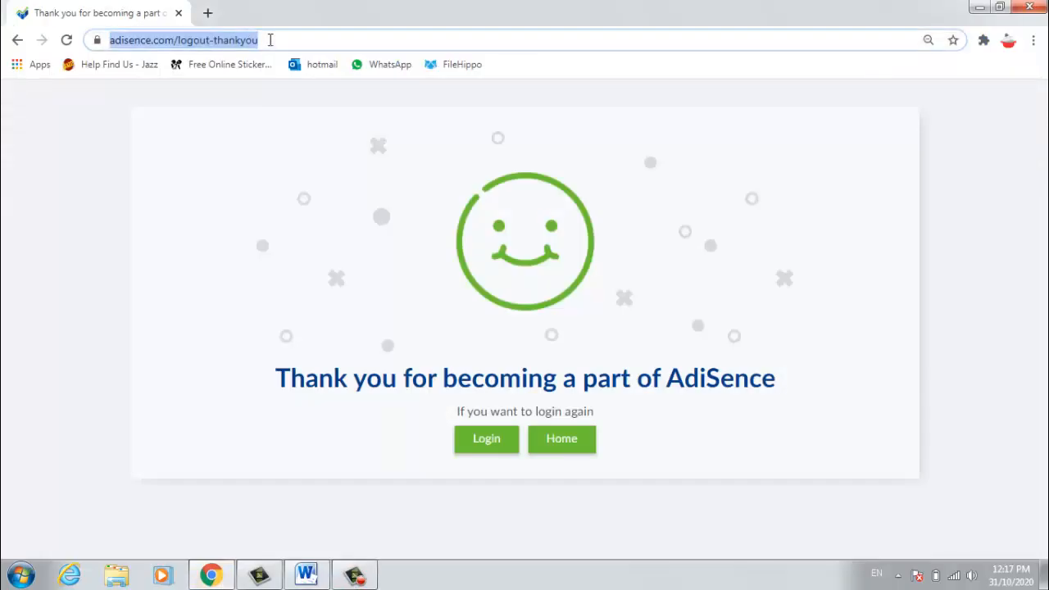
{"action": "key", "text": "ctrl+v"}
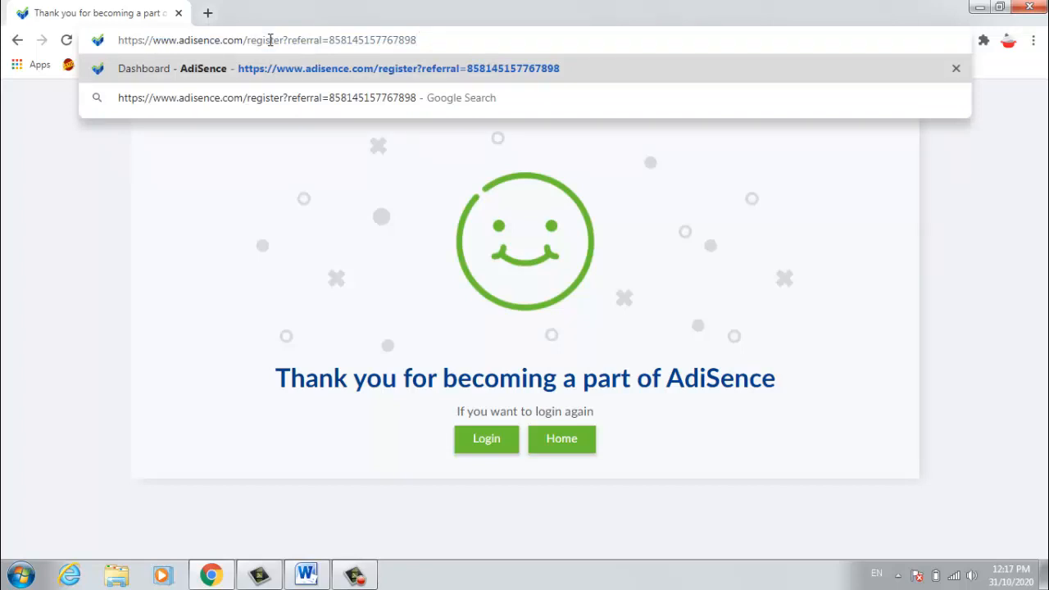
{"action": "key", "text": "Return"}
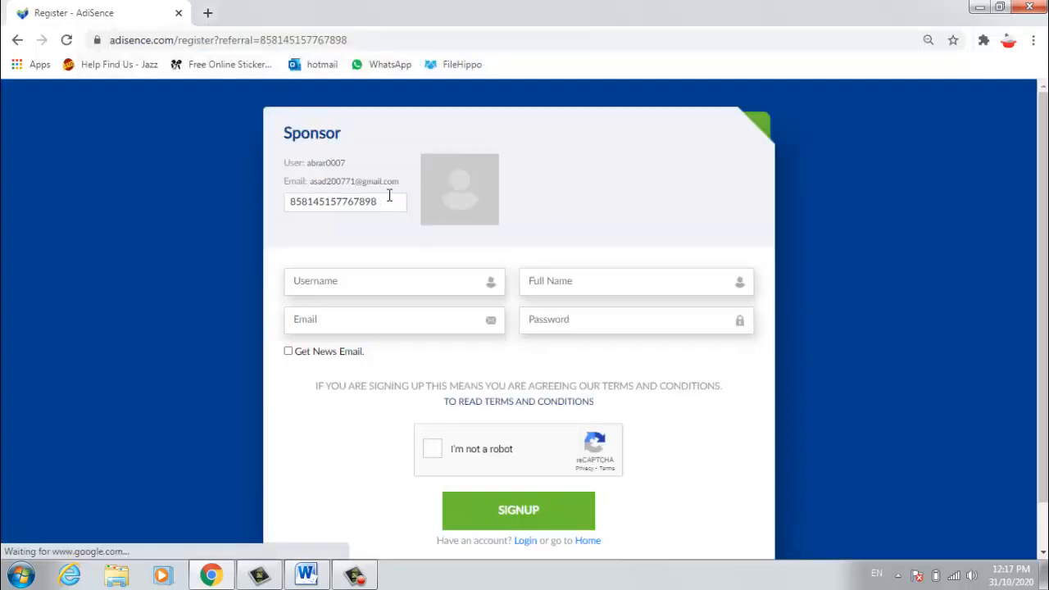
{"action": "scroll", "coordinate": [390, 202], "scroll_direction": "down", "scroll_amount": 1}
{"action": "scroll", "coordinate": [390, 197], "scroll_direction": "up", "scroll_amount": 1}
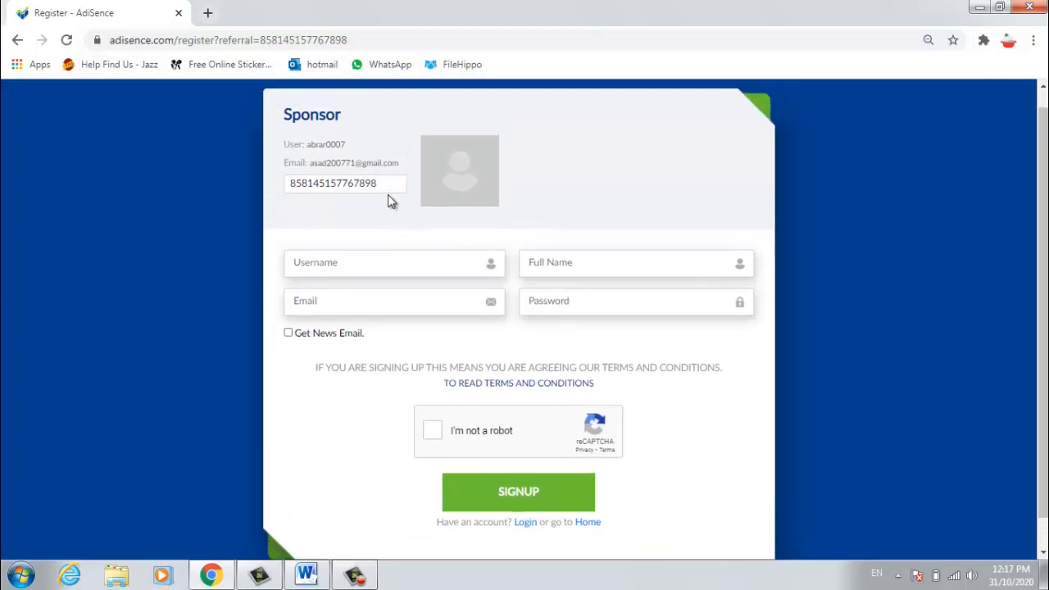
{"action": "scroll", "coordinate": [389, 197], "scroll_direction": "down", "scroll_amount": 1}
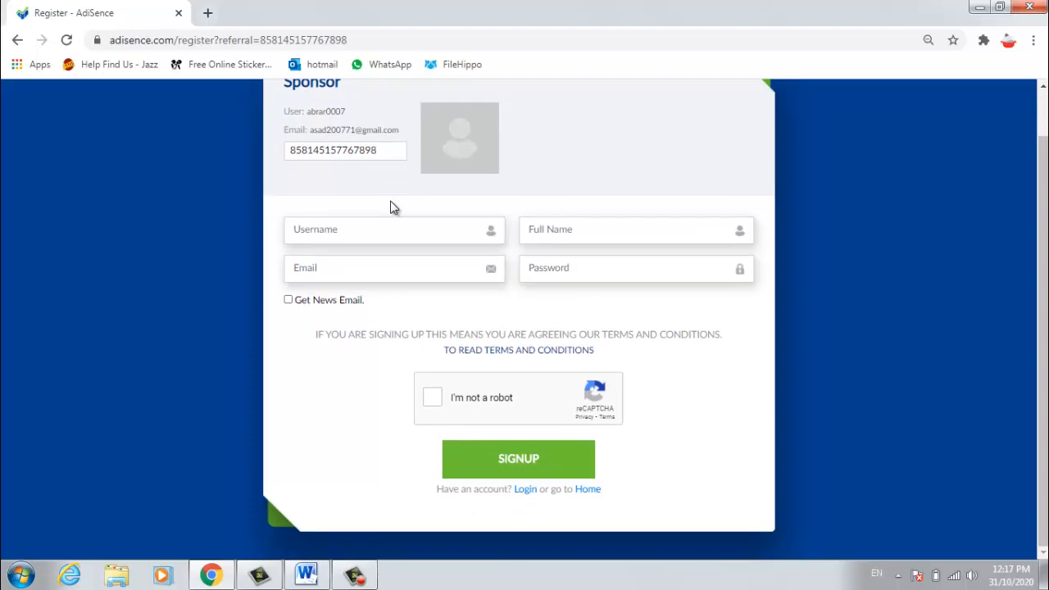
{"action": "scroll", "coordinate": [391, 204], "scroll_direction": "up", "scroll_amount": 1}
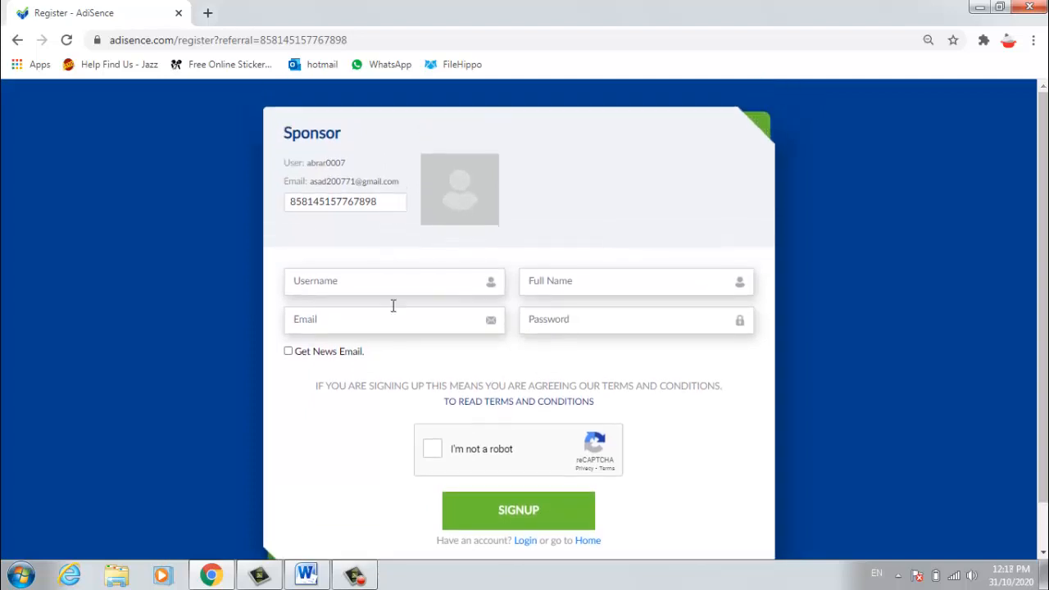
{"action": "left_click", "coordinate": [354, 281]}
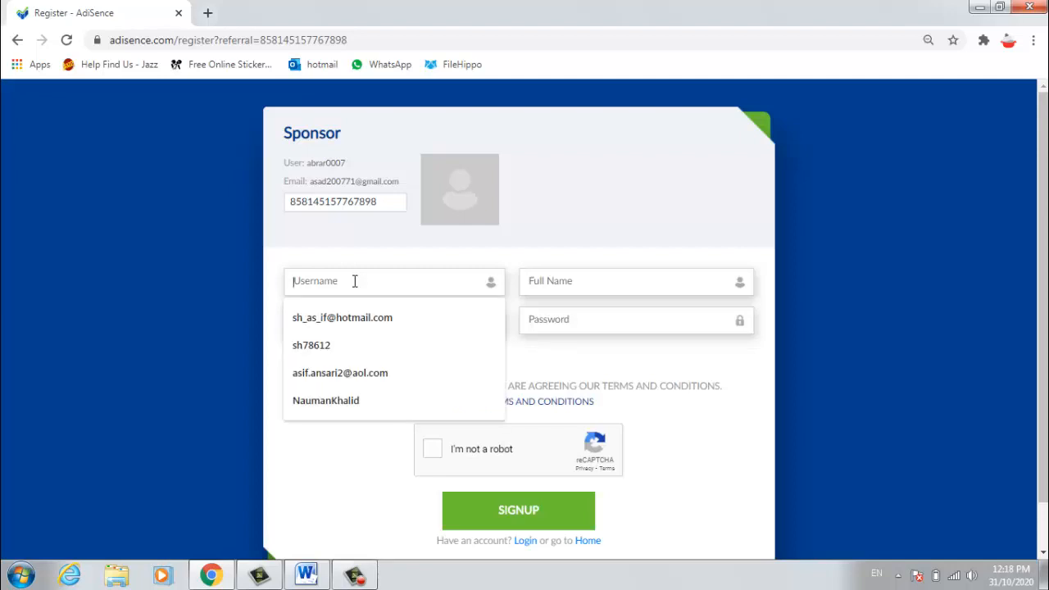
{"action": "left_click", "coordinate": [117, 335]}
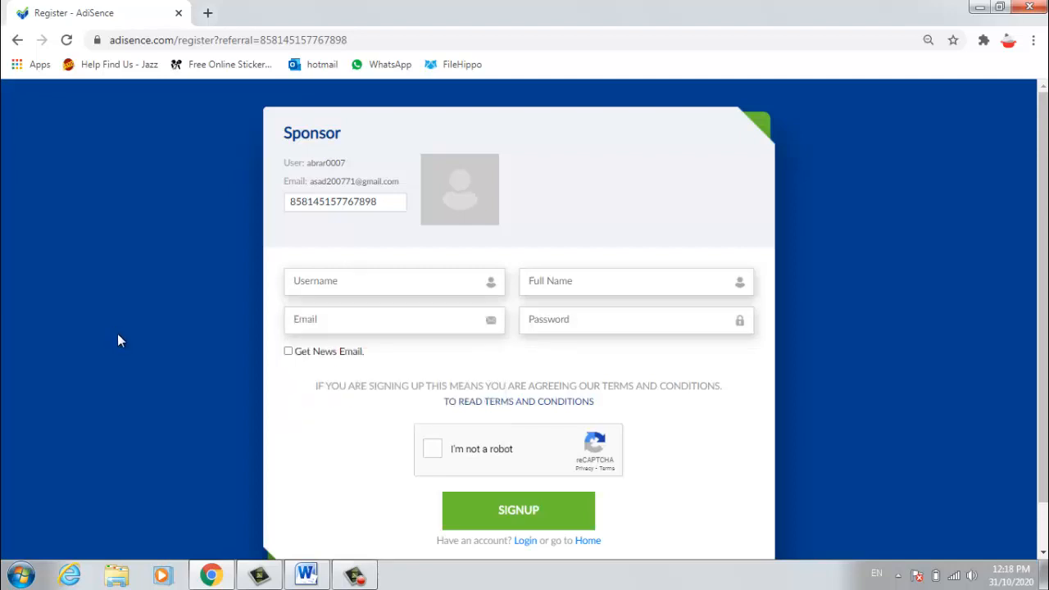
{"action": "left_click", "coordinate": [317, 287]}
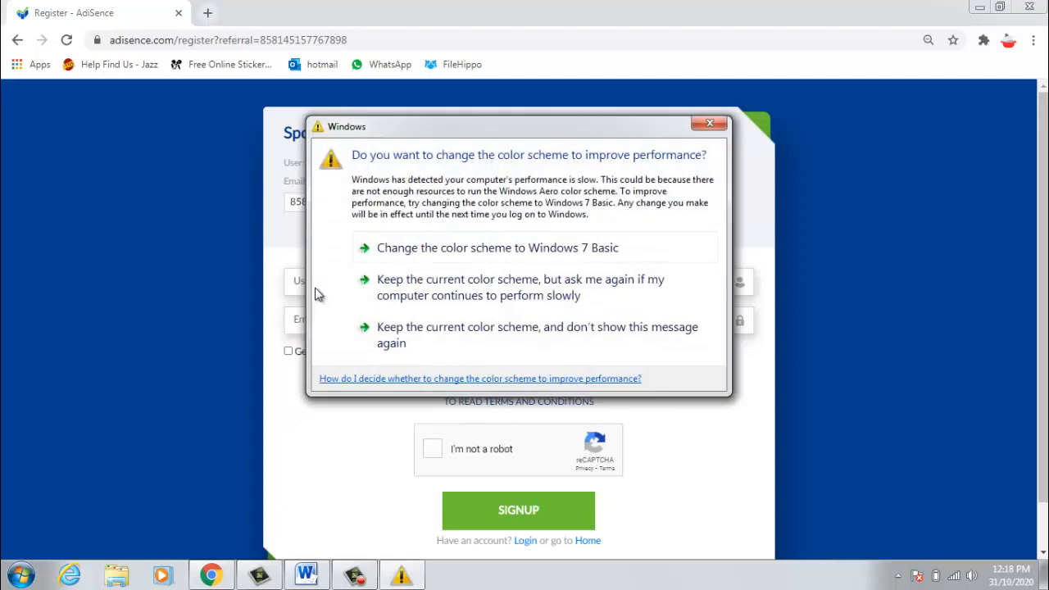
{"action": "left_click", "coordinate": [398, 256]}
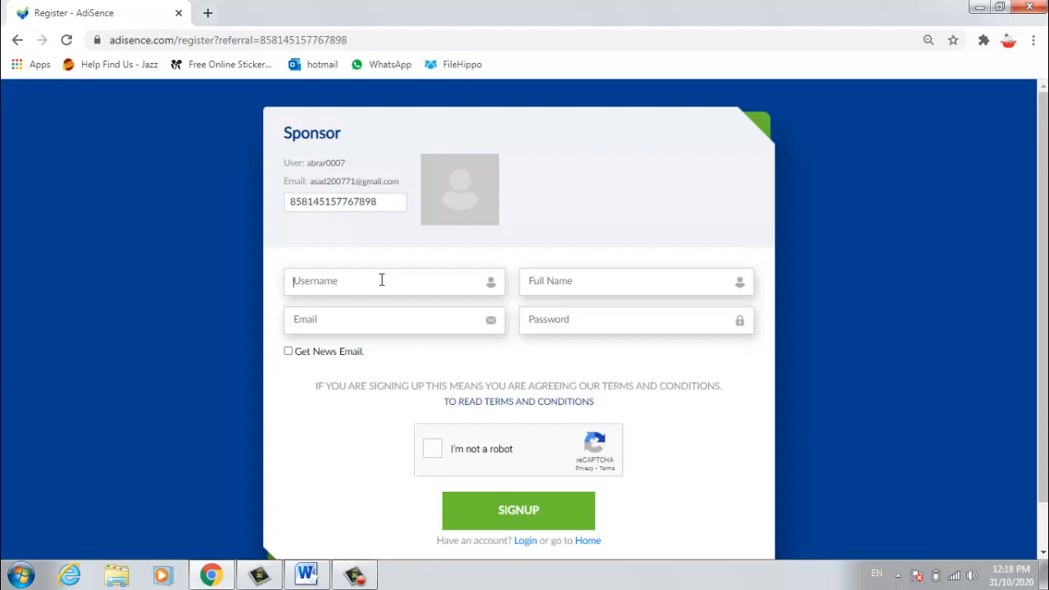
Step: Enter a username and adjust it until the form reports it as available
{"action": "type", "text": "chand77"}
{"action": "key", "text": "BackSpace"}
{"action": "type", "text": "7"}
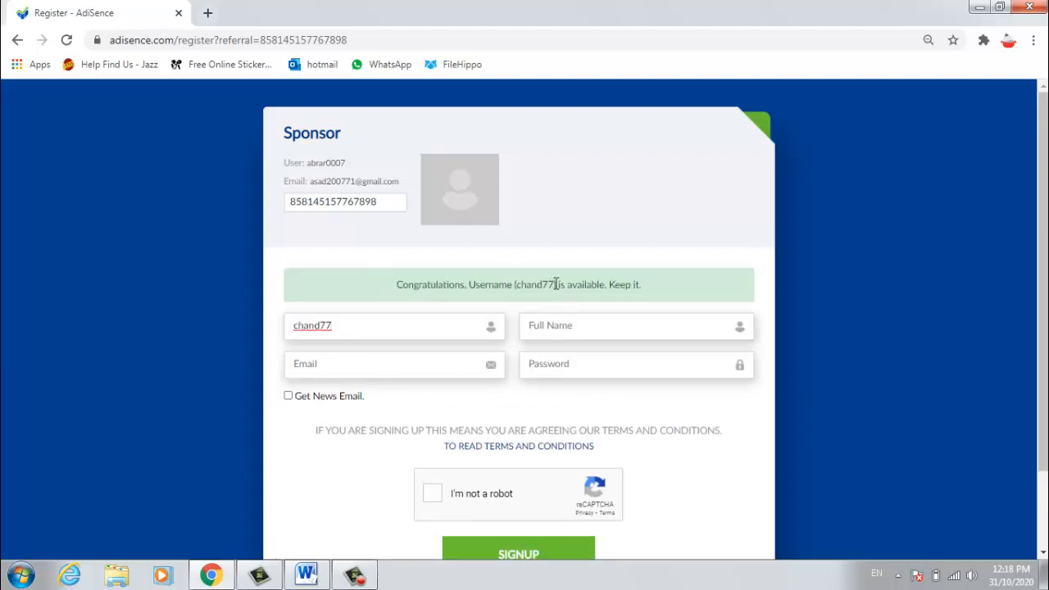
{"action": "left_click_drag", "start_coordinate": [554, 285], "coordinate": [514, 284]}
Step: Fill in the Full Name field with the user's full name and start the e-mail address
{"action": "left_click", "coordinate": [585, 329]}
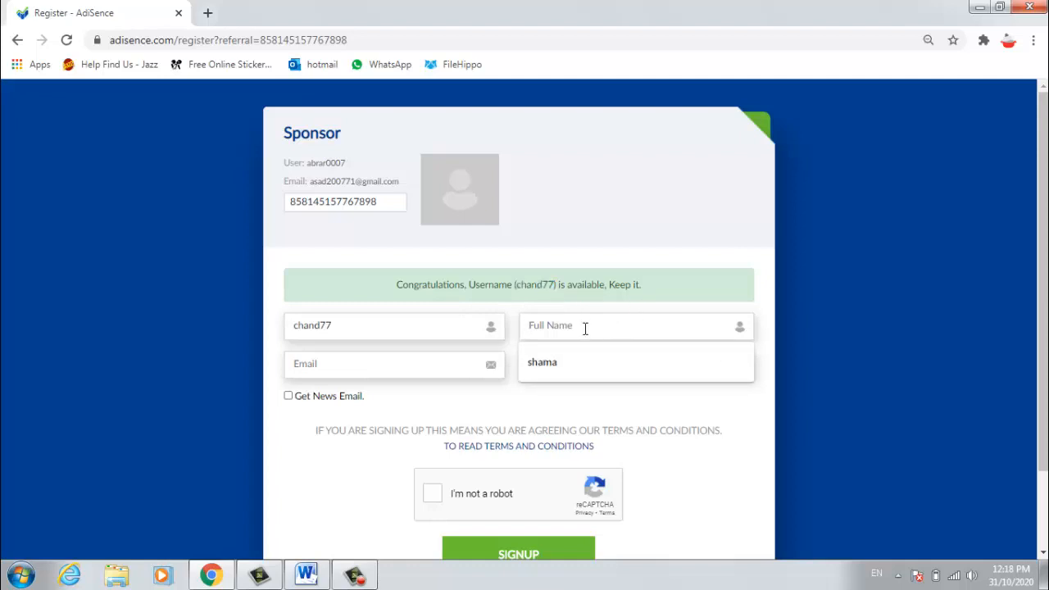
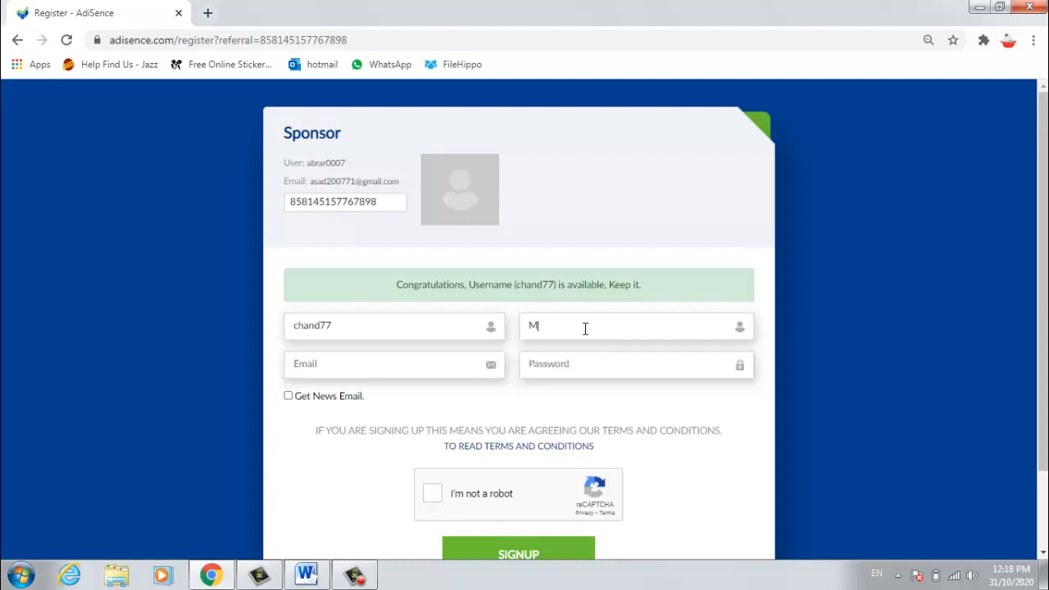
{"action": "left_click", "coordinate": [371, 364]}
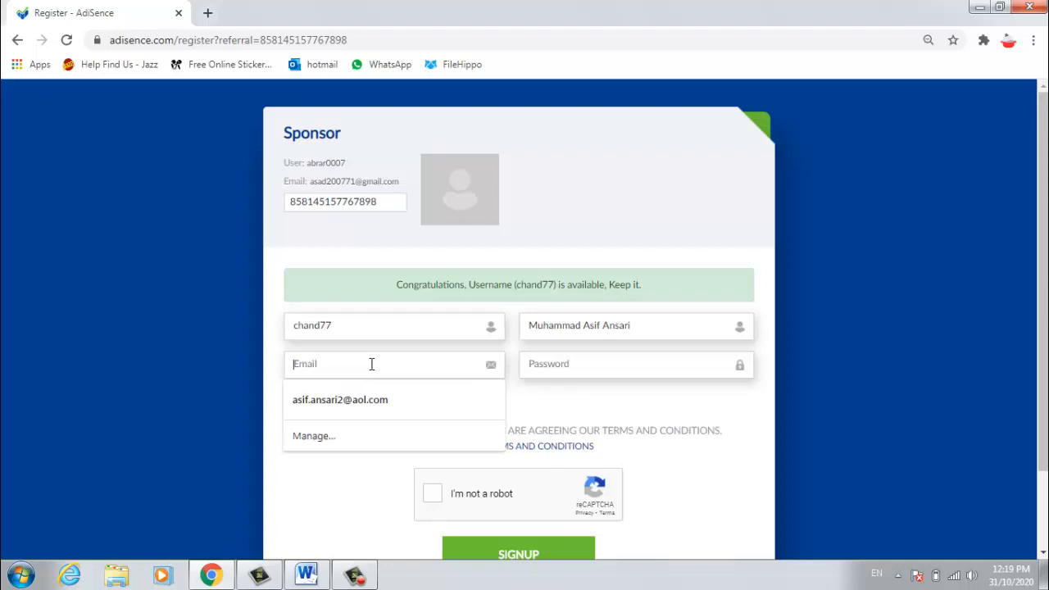
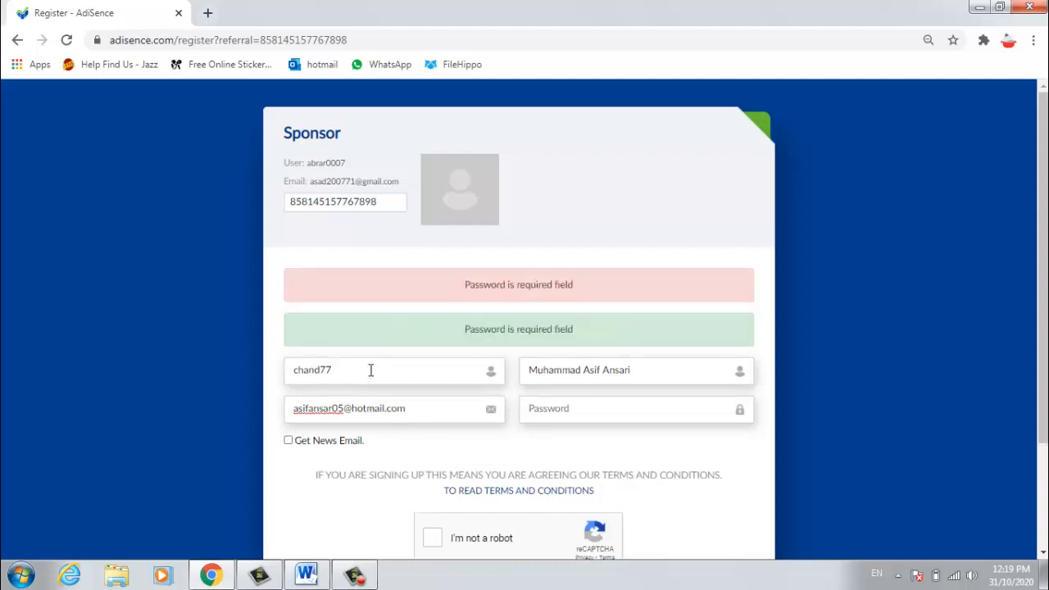
Step: Add the missing 'i' to the e-mail address and enter the account password
{"action": "left_click", "coordinate": [558, 410]}
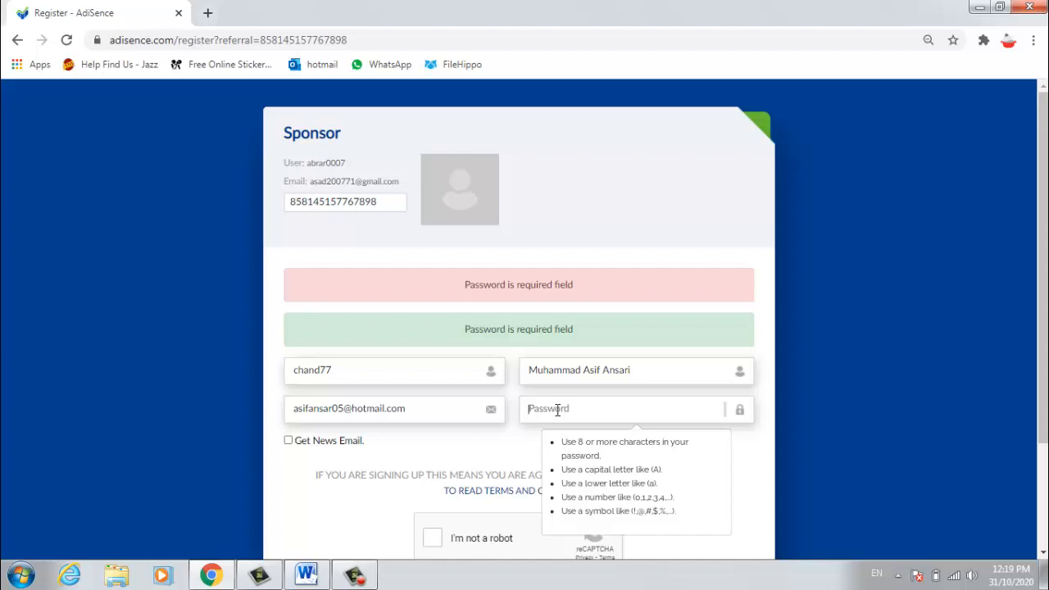
{"action": "left_click", "coordinate": [332, 408]}
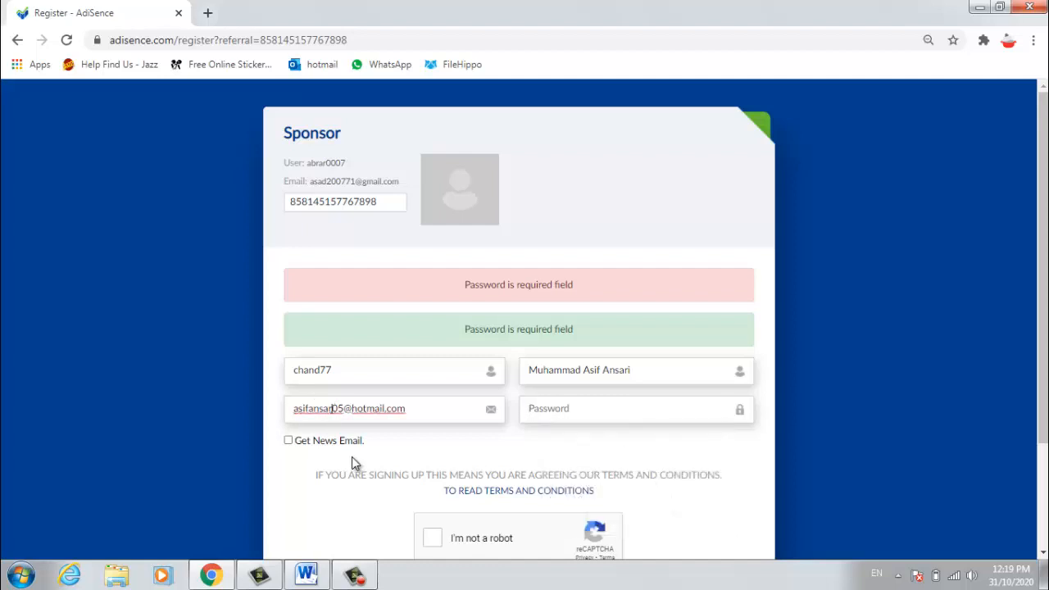
{"action": "type", "text": "i"}
{"action": "left_click", "coordinate": [589, 407]}
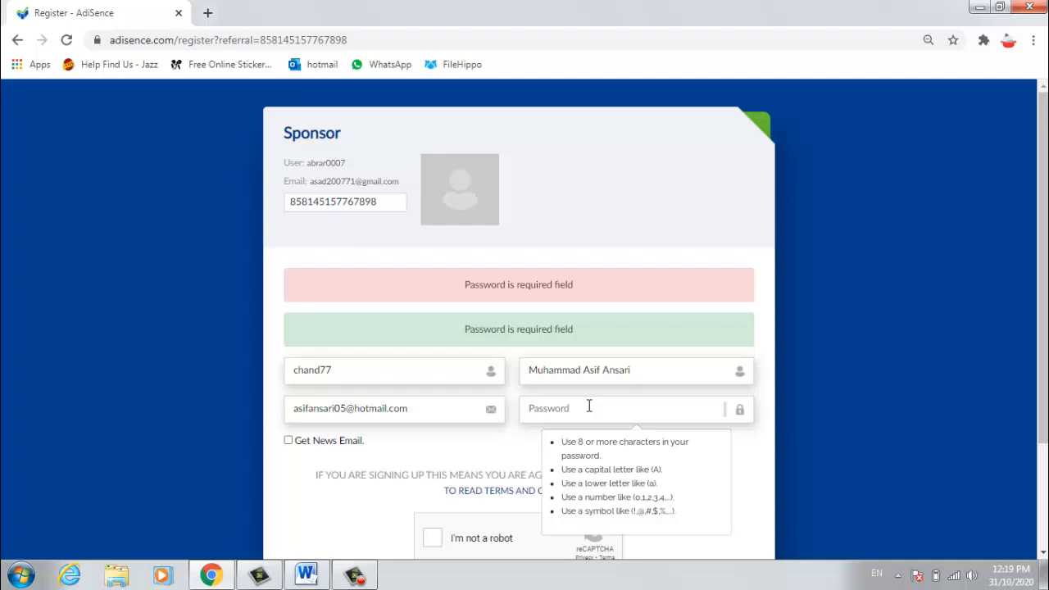
{"action": "type", "text": "*********"}
Step: Dismiss the password hints and tick the I'm not a robot checkbox
{"action": "left_click", "coordinate": [752, 463]}
{"action": "scroll", "coordinate": [724, 470], "scroll_direction": "down", "scroll_amount": 2}
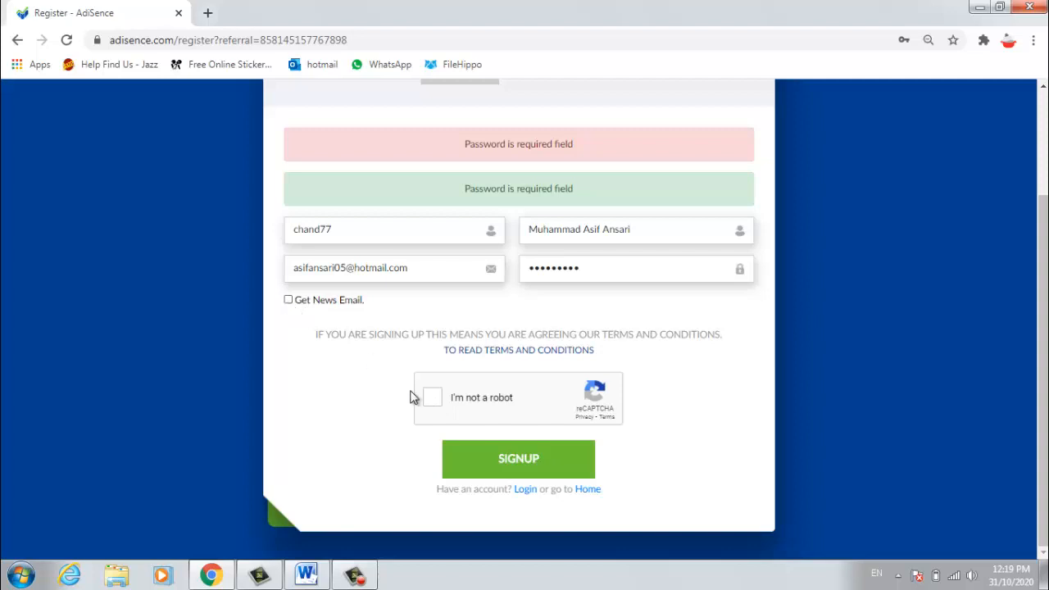
{"action": "left_click", "coordinate": [430, 399]}
Step: Submit the form, replace the rejected username with a new one, and submit again
{"action": "left_click", "coordinate": [536, 463]}
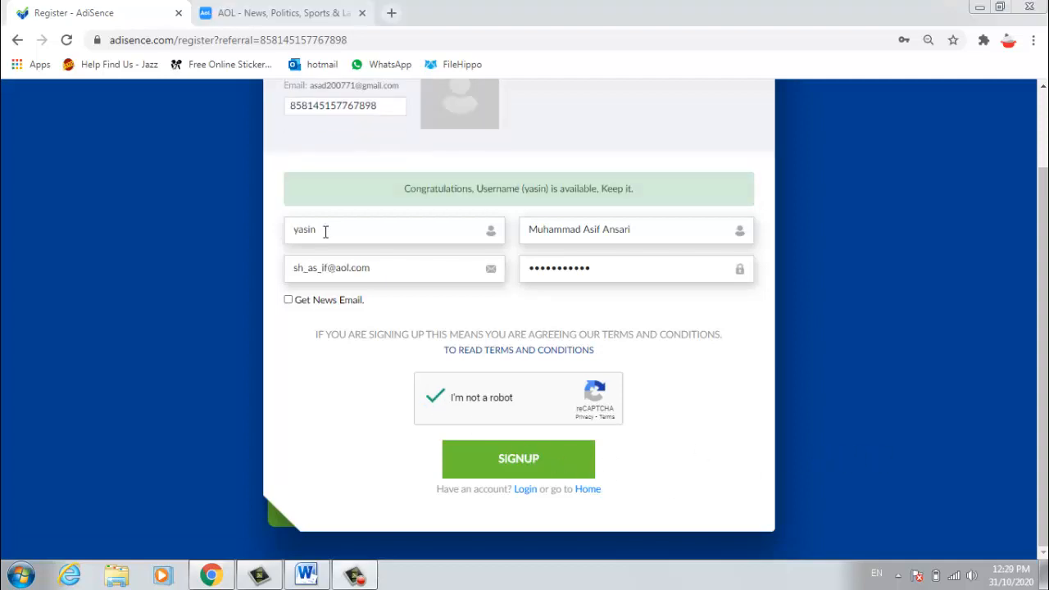
{"action": "left_click_drag", "start_coordinate": [326, 230], "coordinate": [263, 232]}
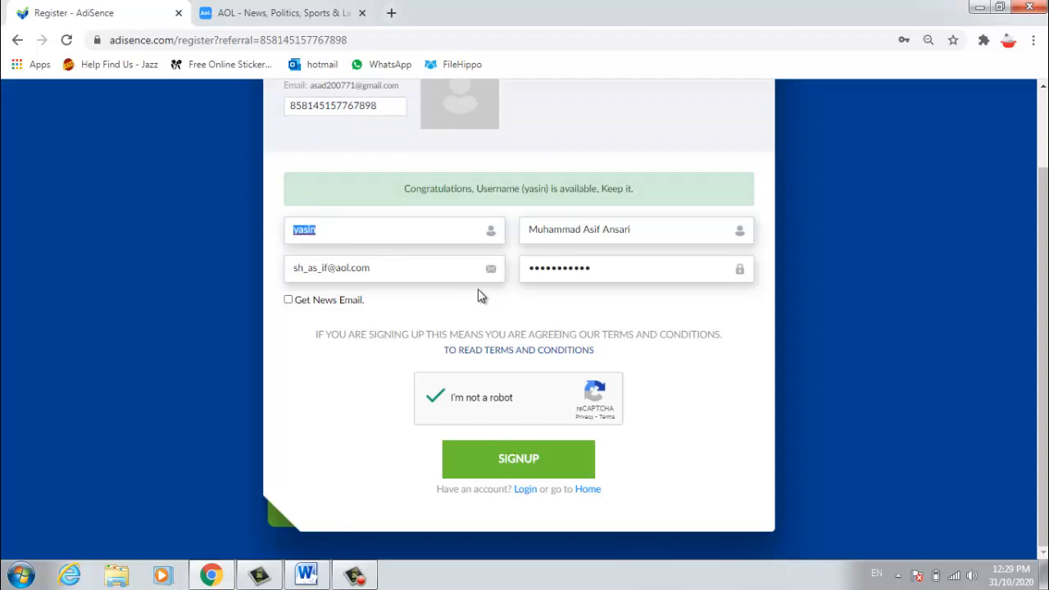
{"action": "type", "text": "cha"}
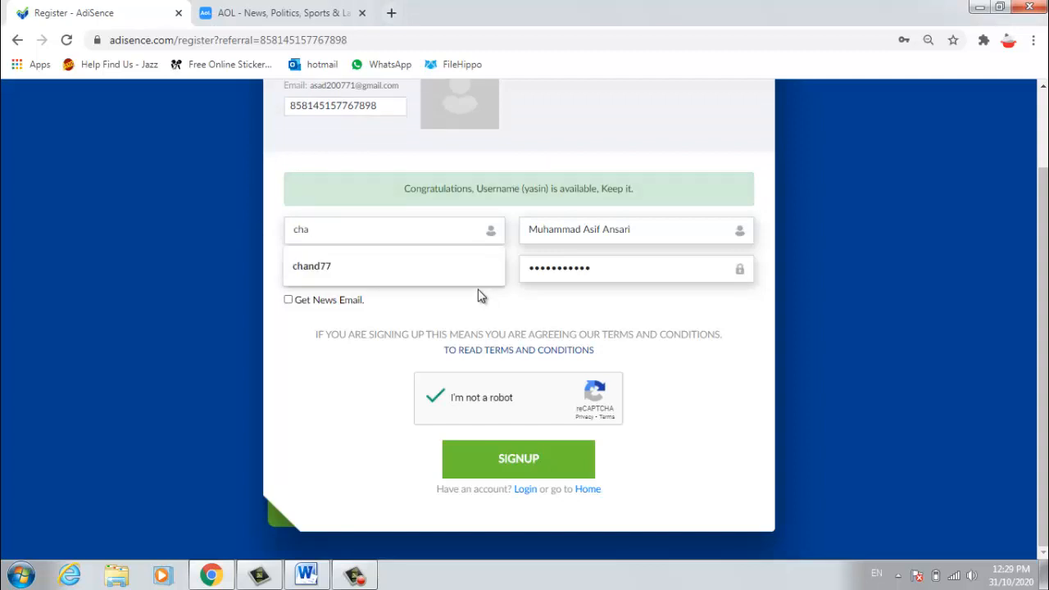
{"action": "type", "text": "nd0077"}
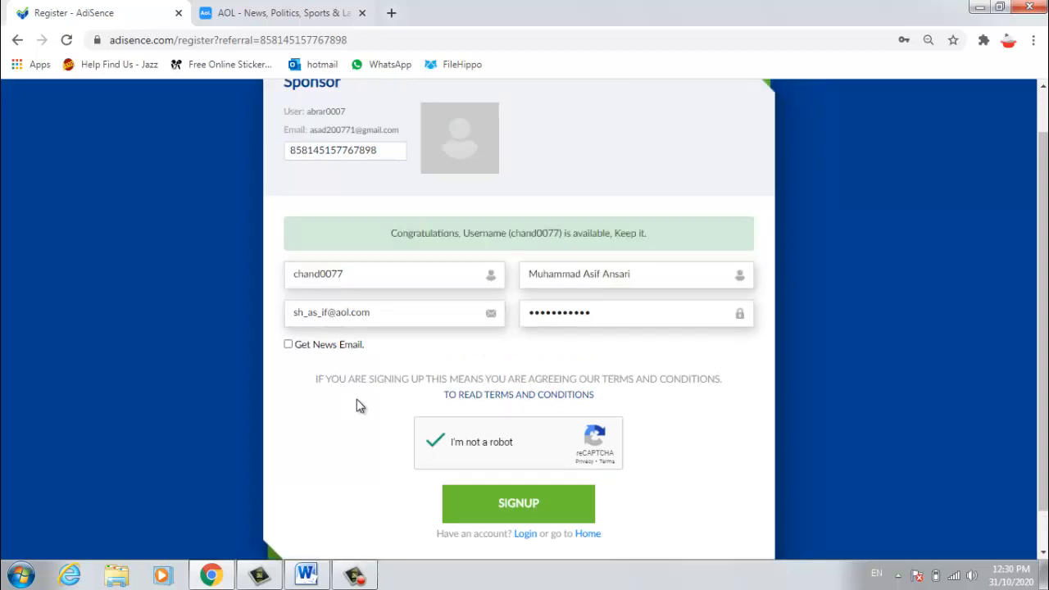
{"action": "left_click", "coordinate": [524, 508]}
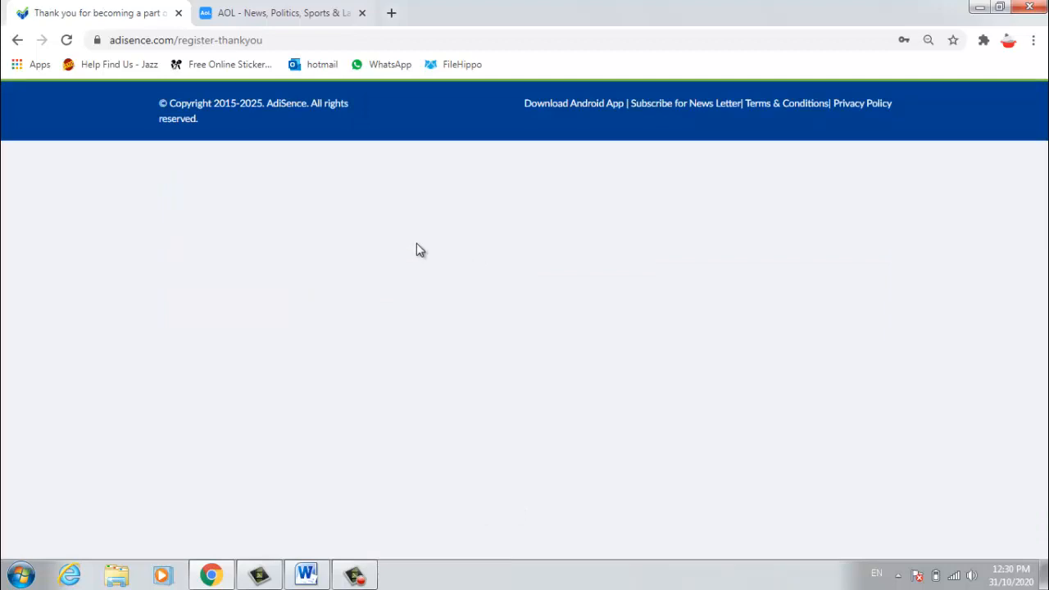
Step: Reload the thank-you page and open the 'Welcome to PrPal' email in AOL Mail
{"action": "left_click", "coordinate": [66, 39]}
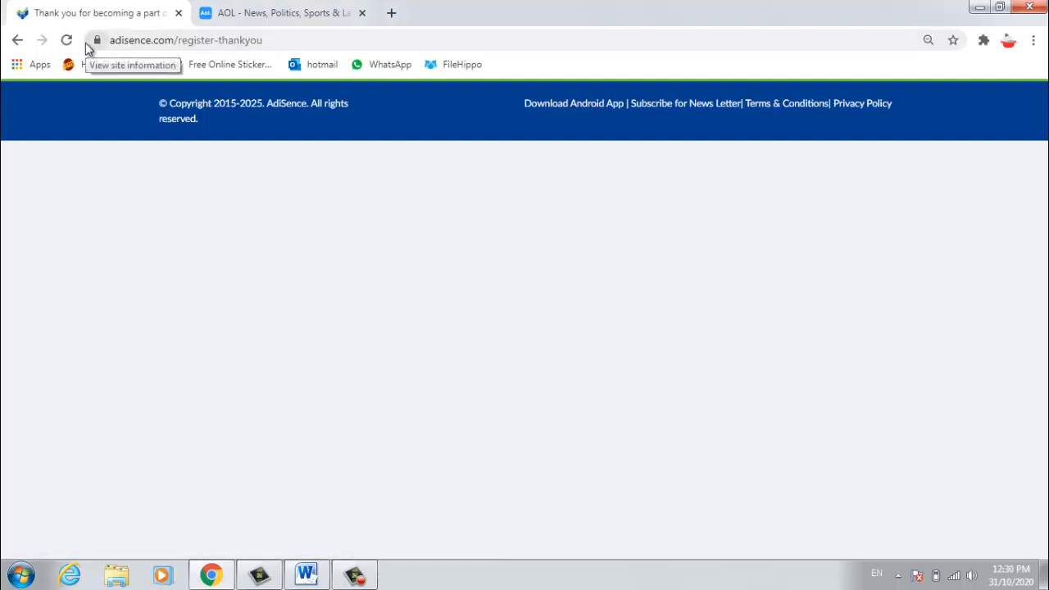
{"action": "left_click", "coordinate": [289, 7]}
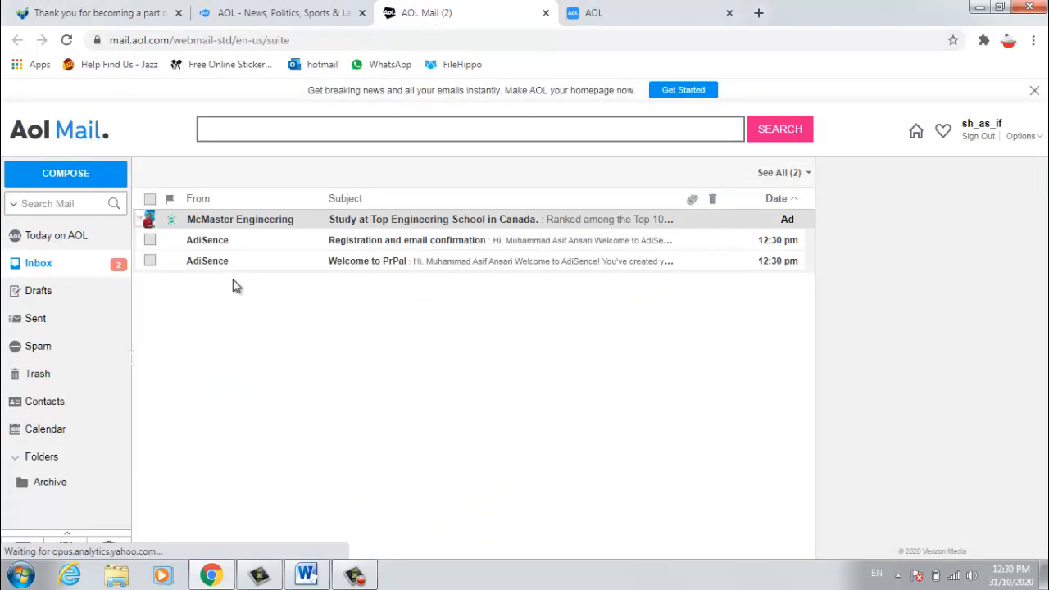
{"action": "left_click", "coordinate": [384, 270]}
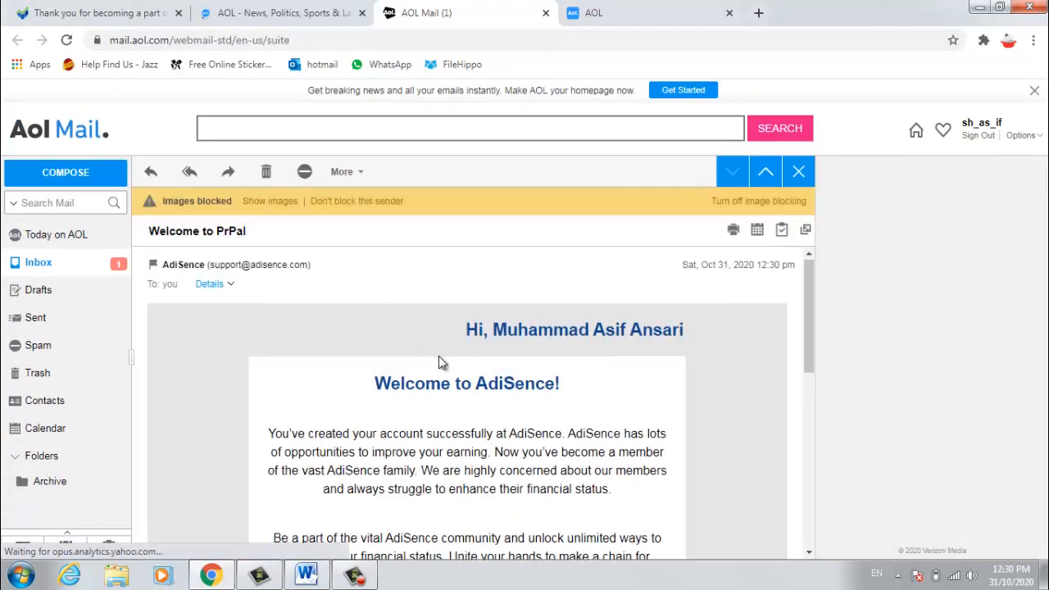
Step: Read the welcome email, then open 'Registration and email confirmation' from the inbox
{"action": "scroll", "coordinate": [438, 361], "scroll_direction": "down", "scroll_amount": 10}
{"action": "scroll", "coordinate": [169, 312], "scroll_direction": "up", "scroll_amount": 10}
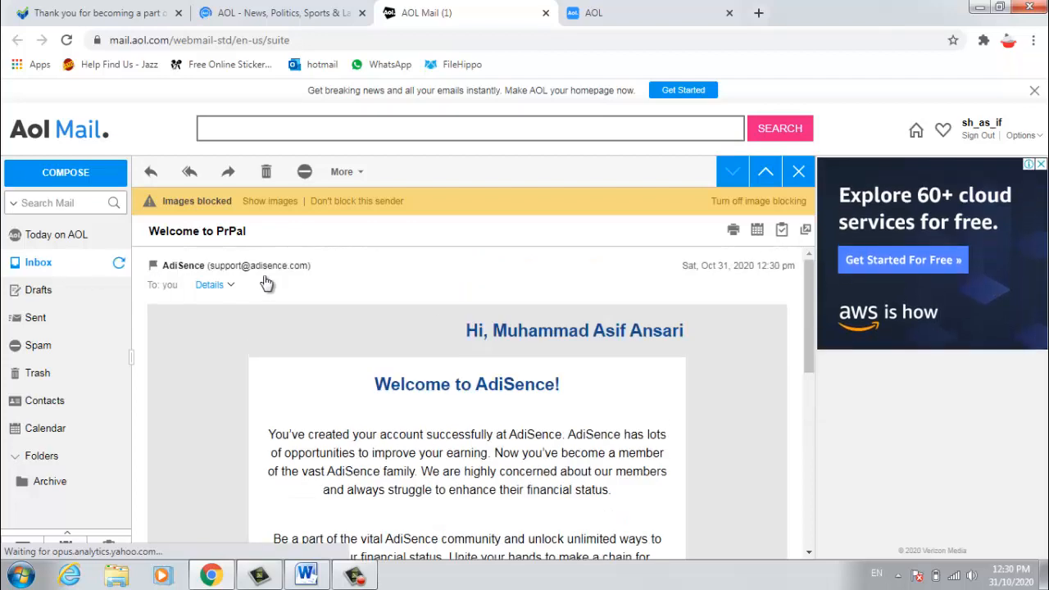
{"action": "key", "text": "Escape"}
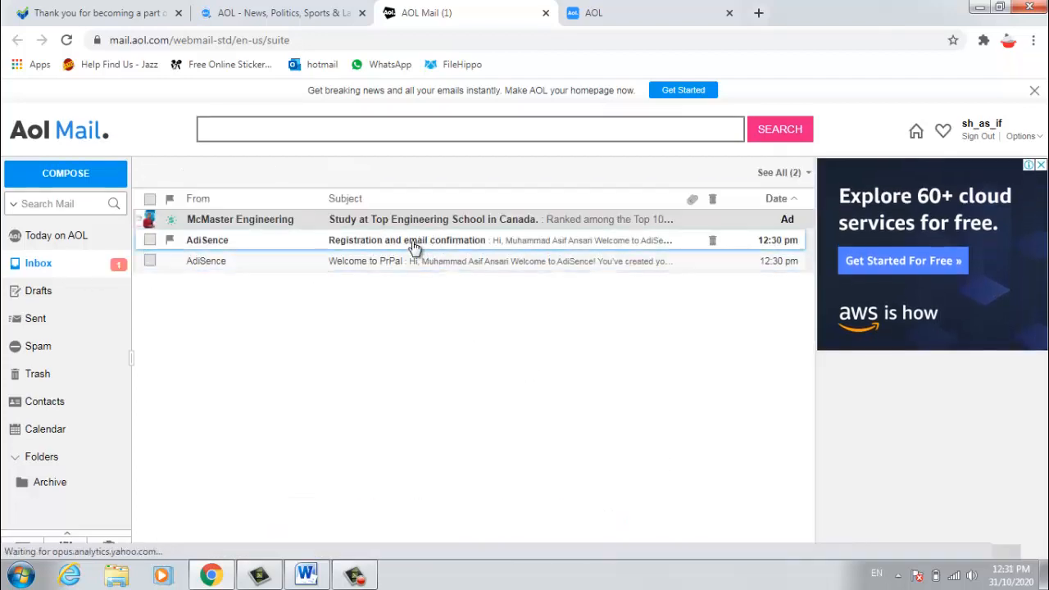
{"action": "left_click", "coordinate": [414, 246]}
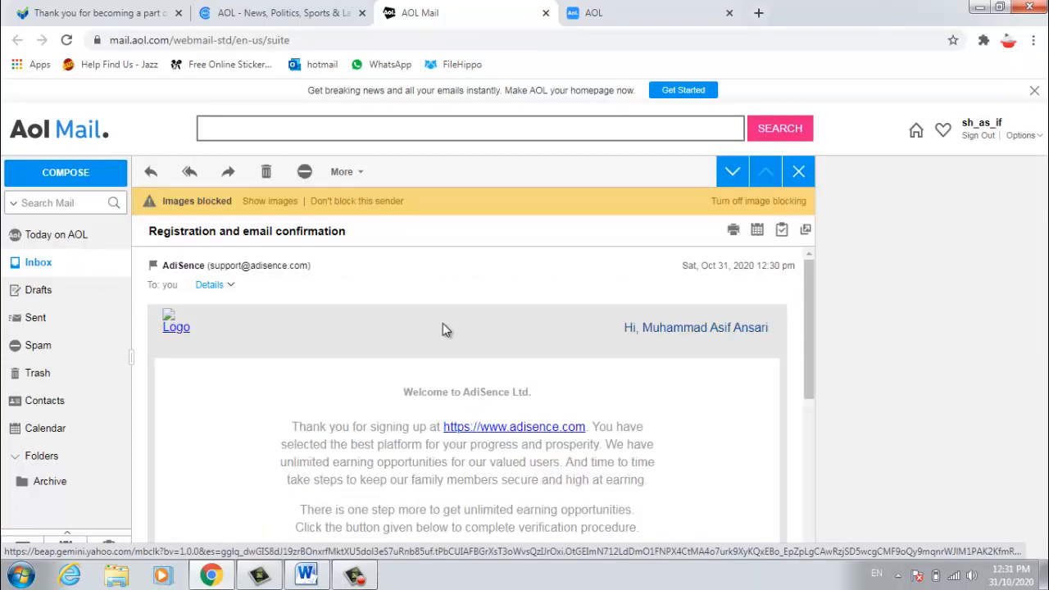
Step: Follow the 'Click me to complete registration' link, then reload the AdiSence thank-you tab
{"action": "scroll", "coordinate": [443, 329], "scroll_direction": "down", "scroll_amount": 2}
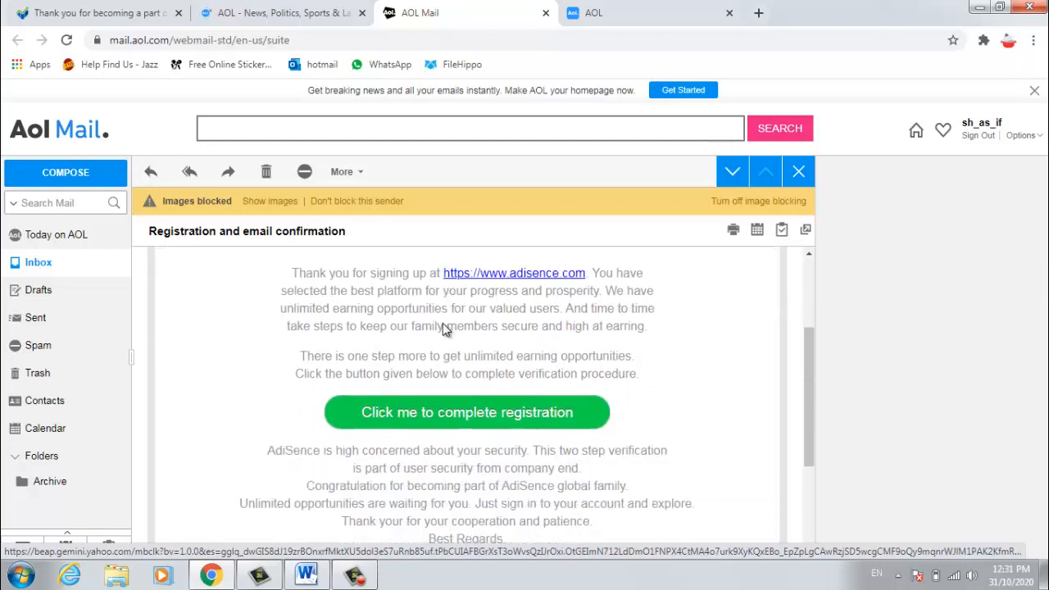
{"action": "left_click", "coordinate": [498, 414]}
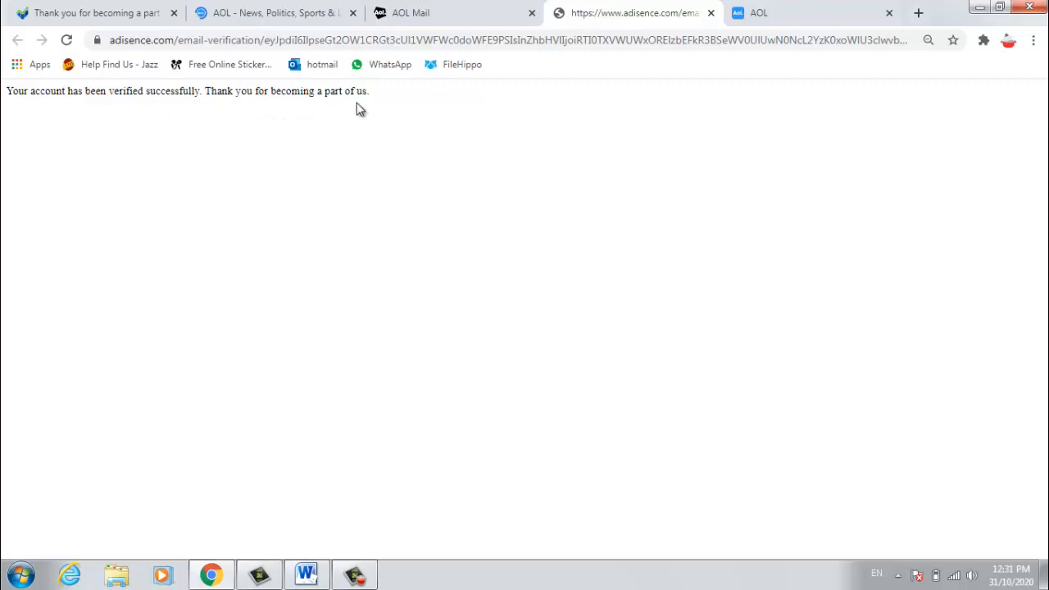
{"action": "left_click", "coordinate": [145, 10]}
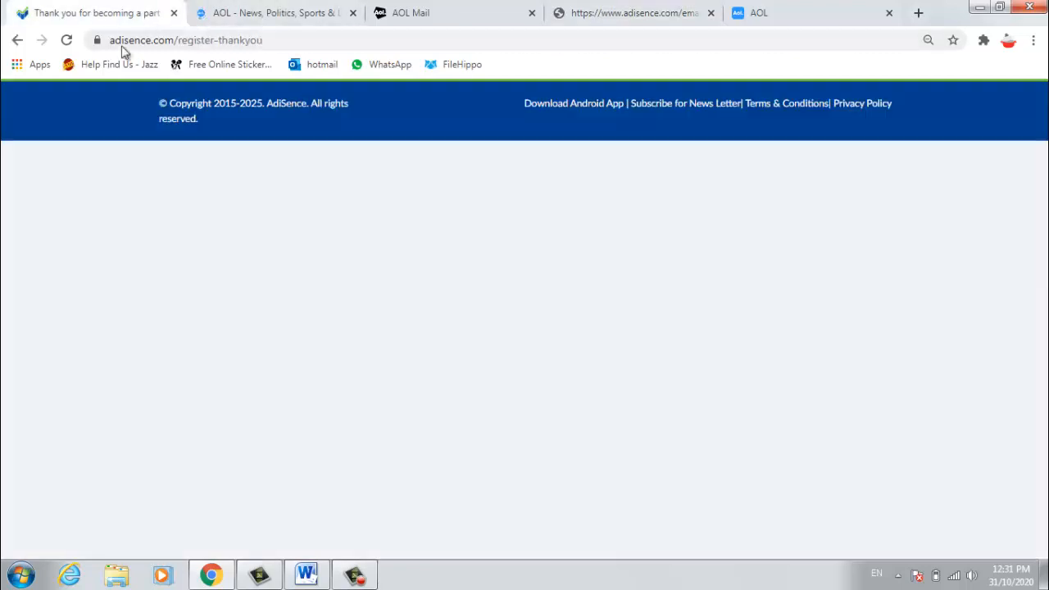
{"action": "left_click", "coordinate": [66, 40]}
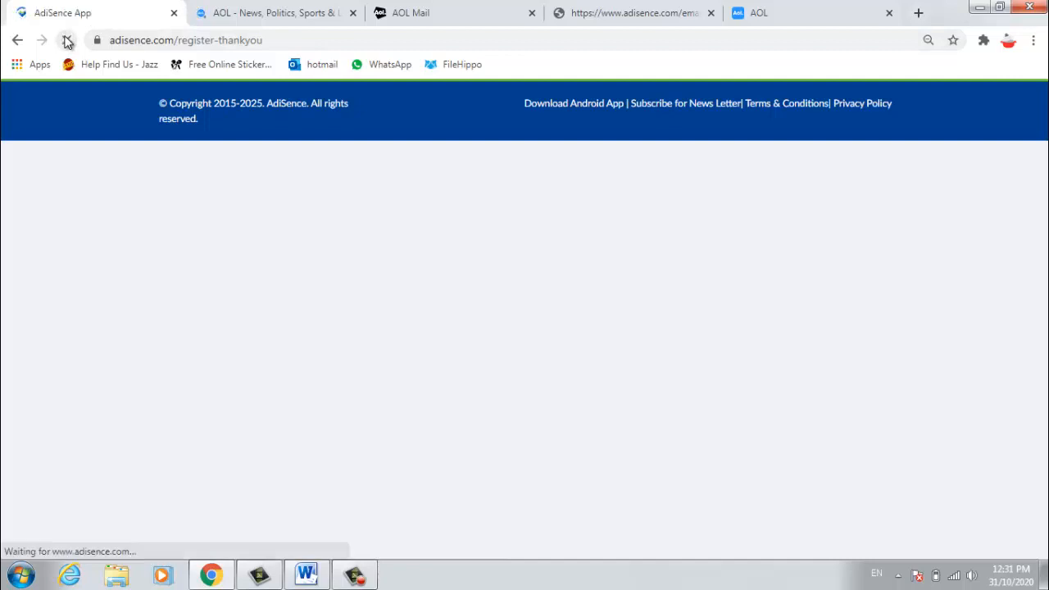
{"action": "left_click", "coordinate": [300, 41]}
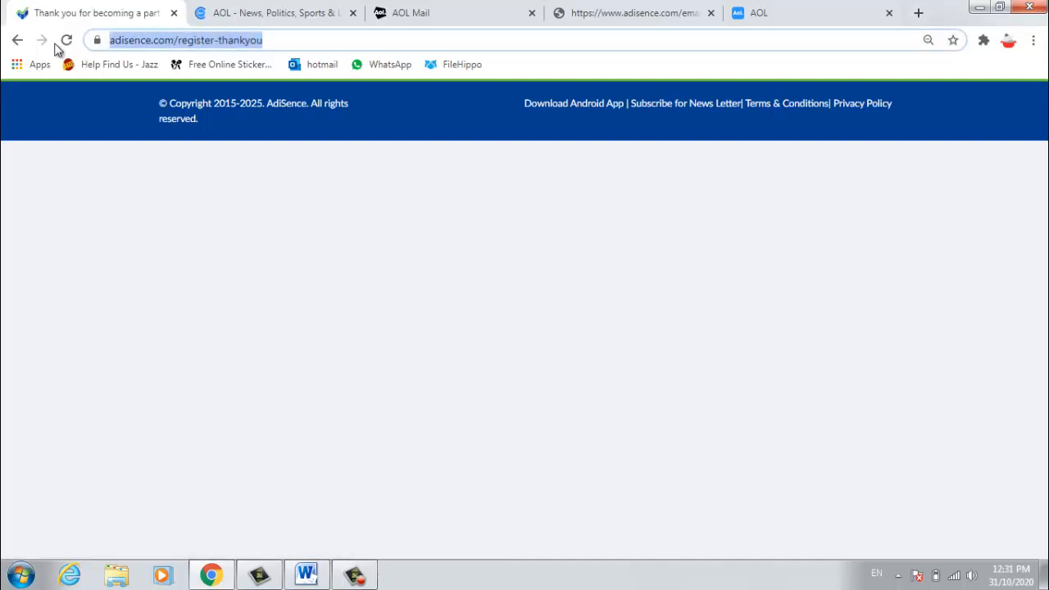
{"action": "type", "text": "www"}
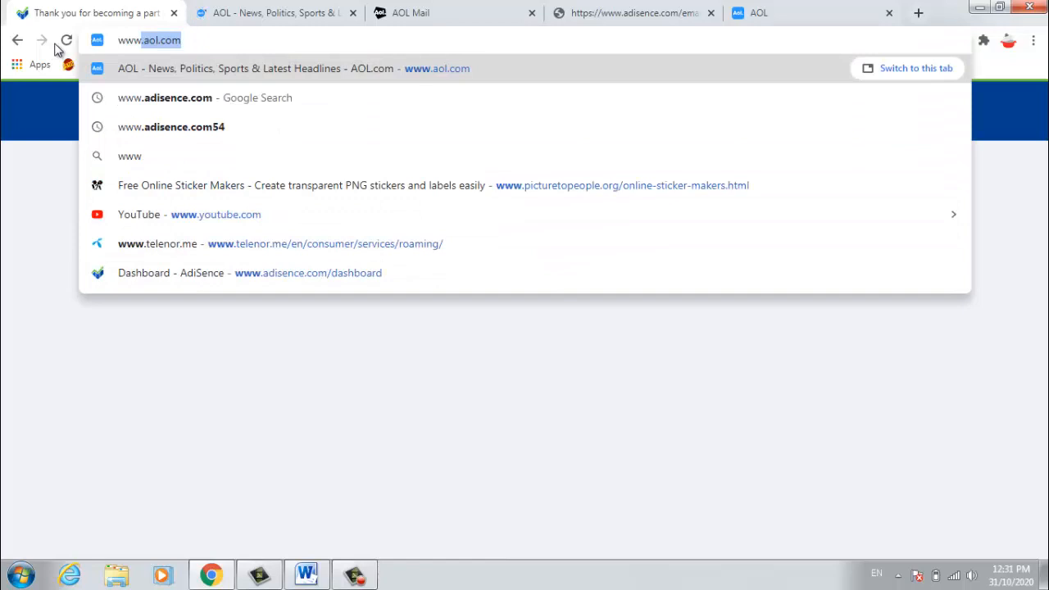
{"action": "type", "text": ".adis"}
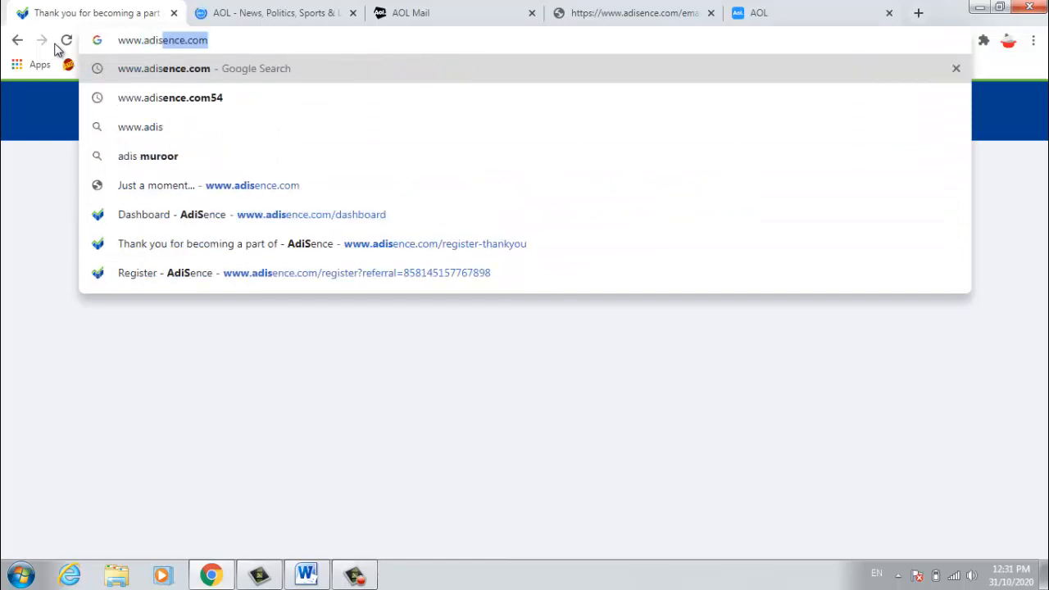
{"action": "key", "text": "Return"}
{"action": "left_click", "coordinate": [912, 109]}
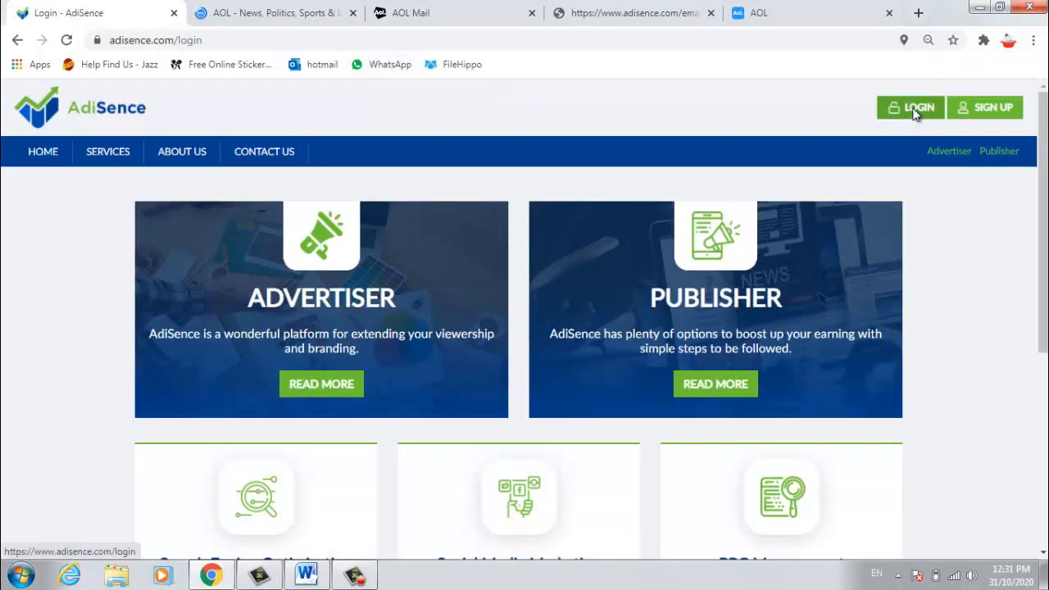
{"action": "left_click", "coordinate": [637, 10]}
Step: Back in the AOL inbox, reread the 'Welcome to PrPal' email
{"action": "left_click", "coordinate": [428, 8]}
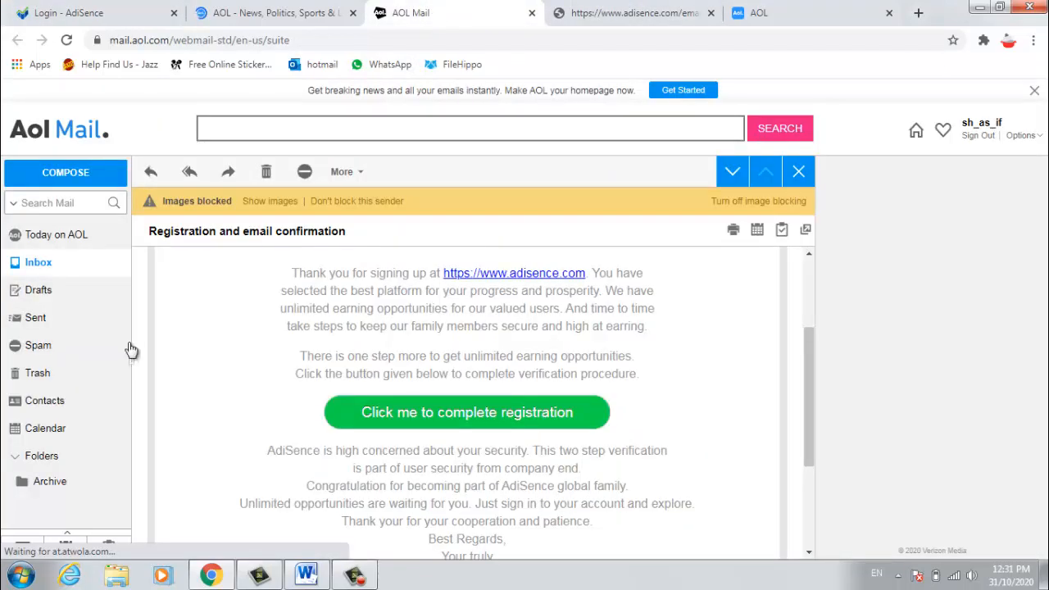
{"action": "left_click", "coordinate": [41, 263]}
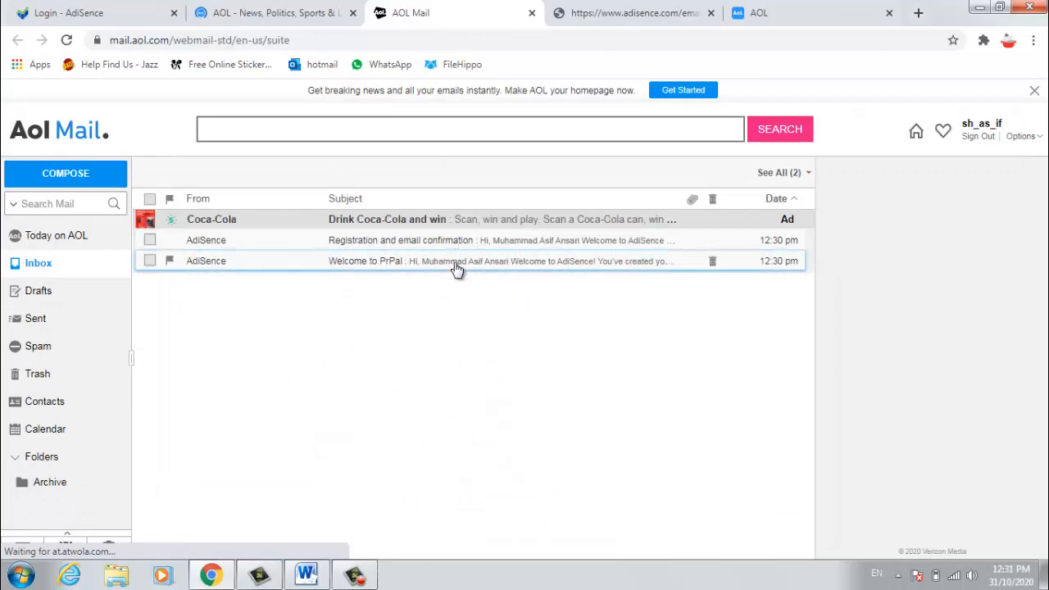
{"action": "left_click", "coordinate": [456, 269]}
{"action": "scroll", "coordinate": [457, 373], "scroll_direction": "down", "scroll_amount": 10}
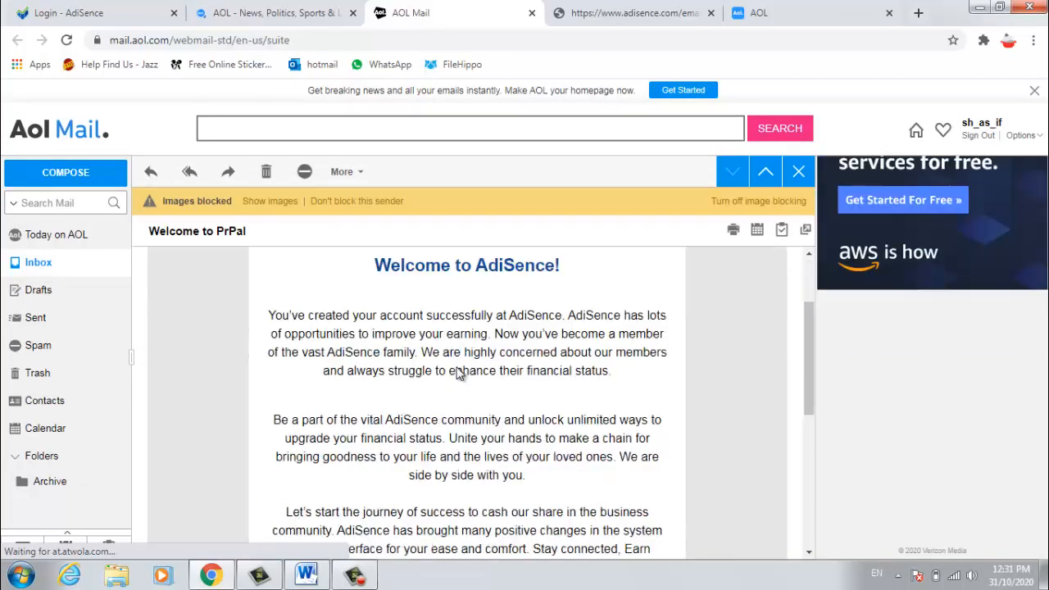
{"action": "scroll", "coordinate": [427, 358], "scroll_direction": "up", "scroll_amount": 10}
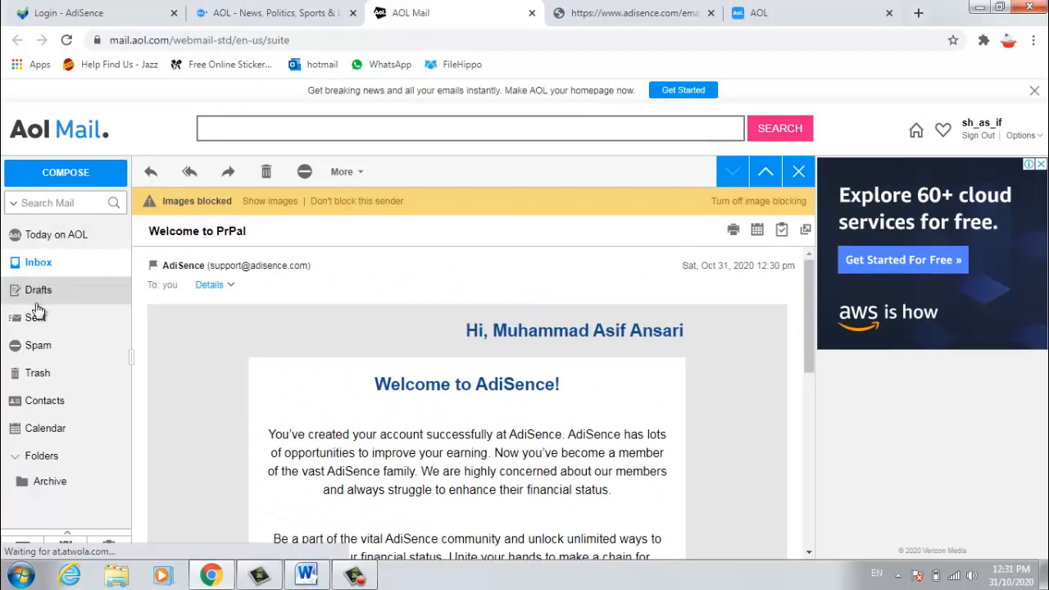
Step: Refresh the inbox and read the new 'Your account successfully activated' email
{"action": "left_click", "coordinate": [38, 261]}
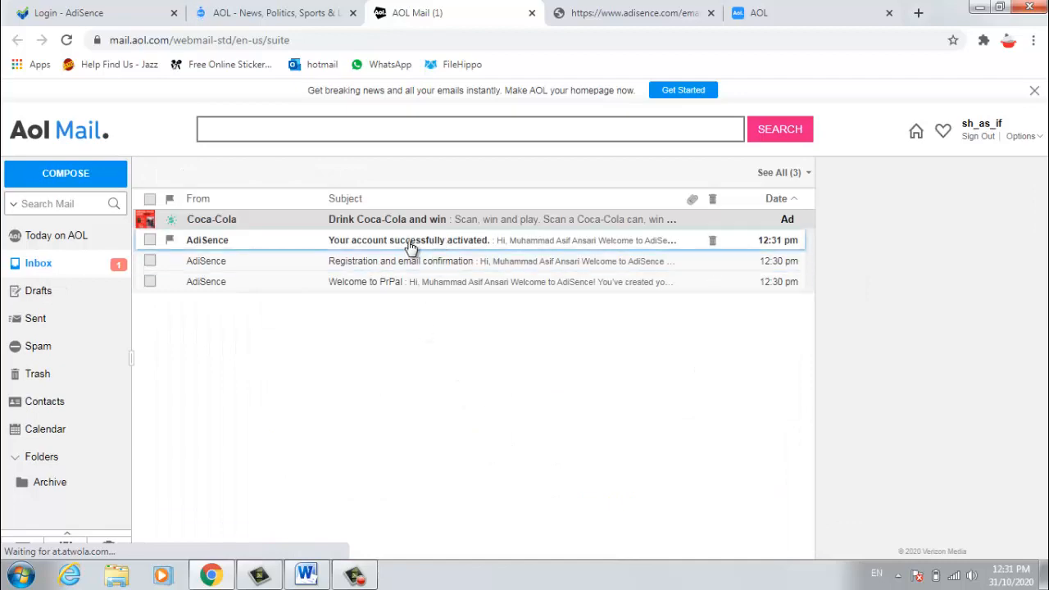
{"action": "left_click", "coordinate": [426, 240]}
{"action": "scroll", "coordinate": [474, 399], "scroll_direction": "down", "scroll_amount": 3}
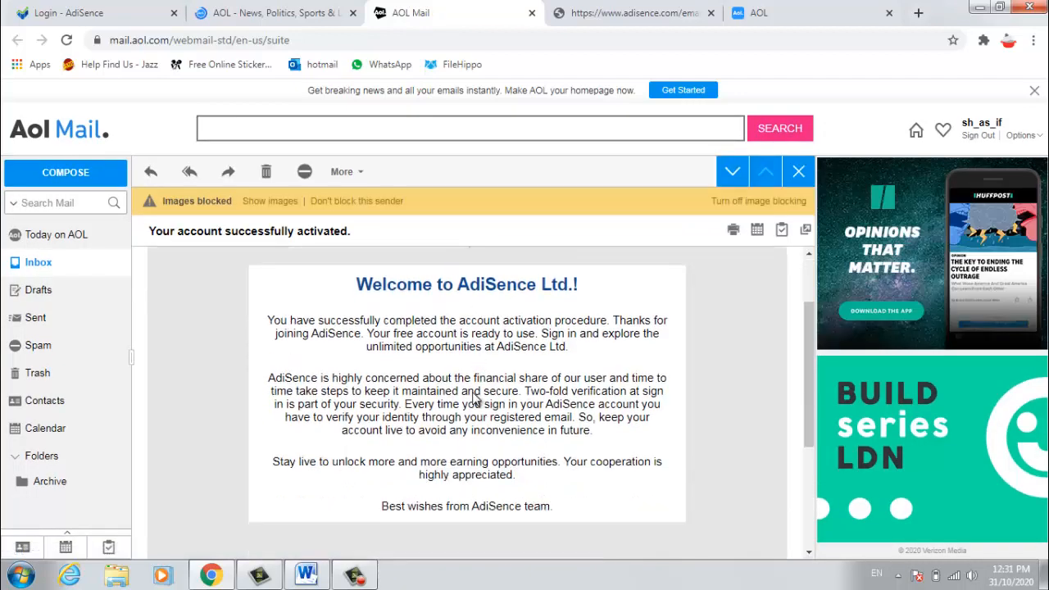
{"action": "scroll", "coordinate": [480, 330], "scroll_direction": "up", "scroll_amount": 3}
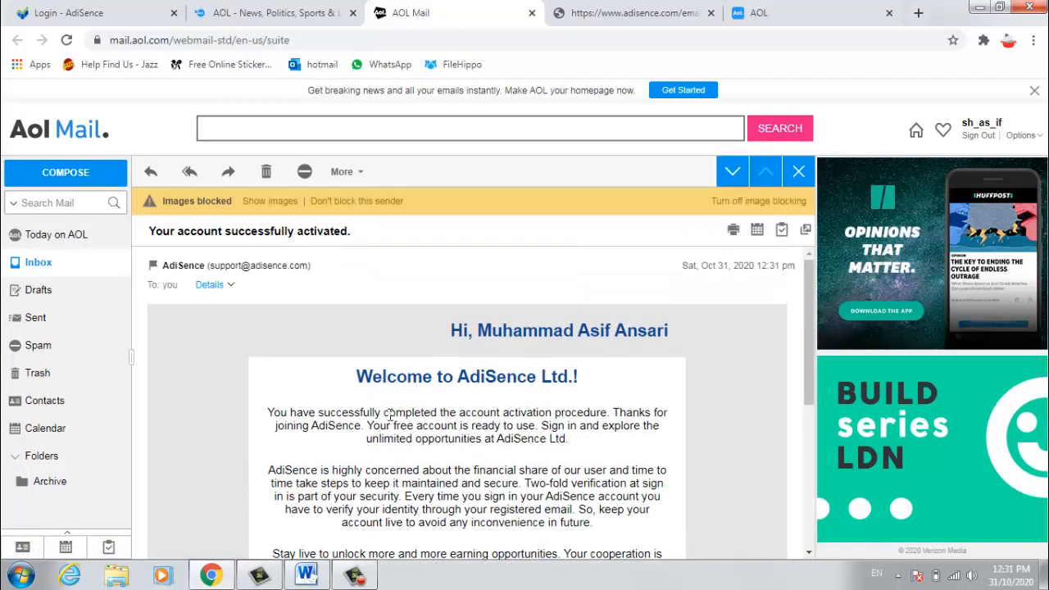
Step: Reopen the 'Registration and email confirmation' email from the inbox
{"action": "left_click", "coordinate": [40, 263]}
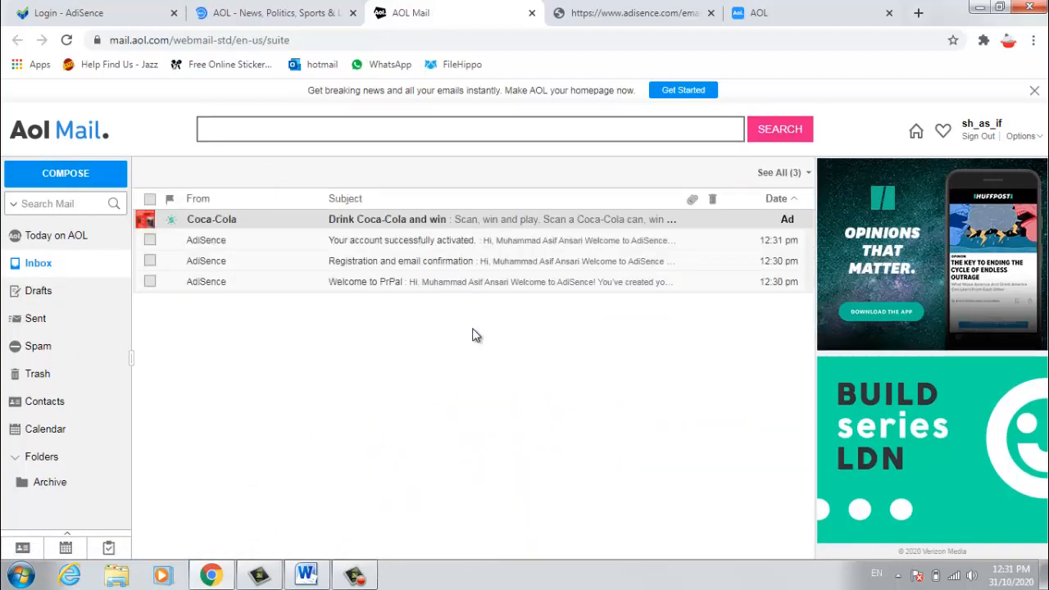
{"action": "left_click", "coordinate": [424, 262]}
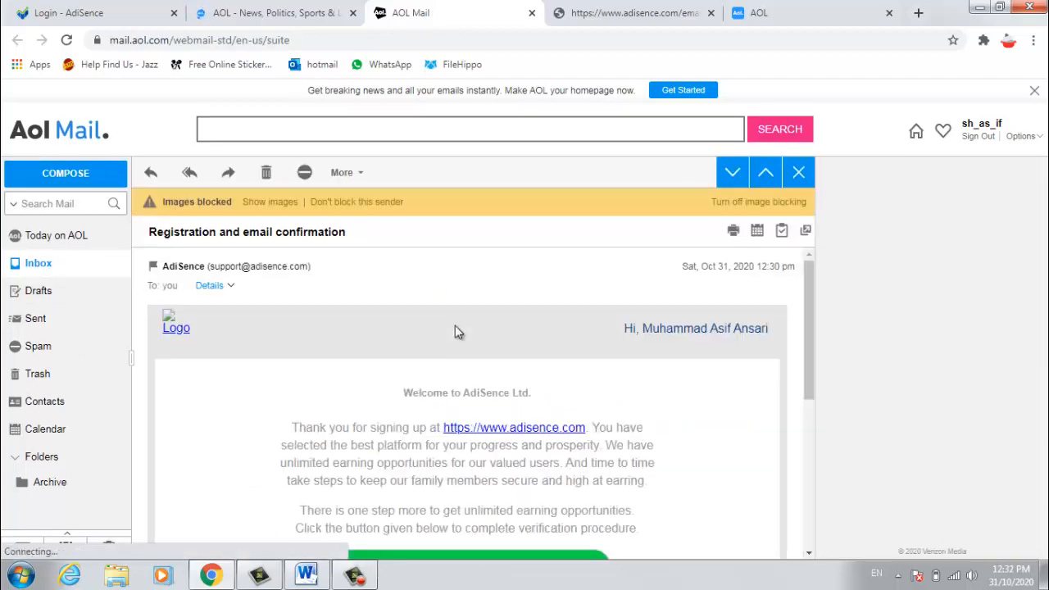
{"action": "scroll", "coordinate": [457, 331], "scroll_direction": "down", "scroll_amount": 5}
{"action": "scroll", "coordinate": [456, 332], "scroll_direction": "up", "scroll_amount": 5}
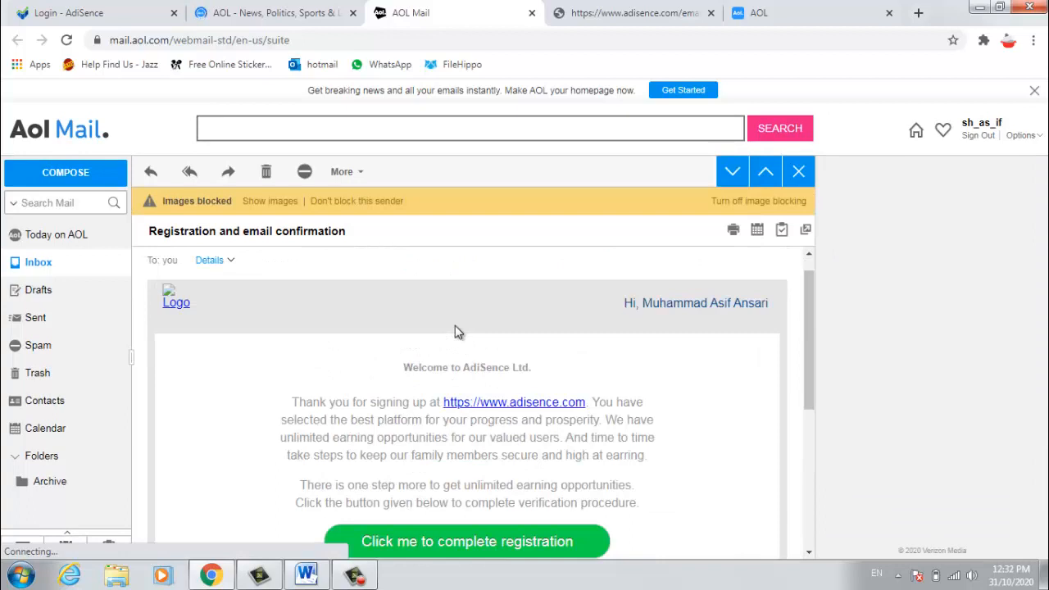
Step: Log in with the new username and password, retrying after the credentials error
{"action": "left_click", "coordinate": [65, 12]}
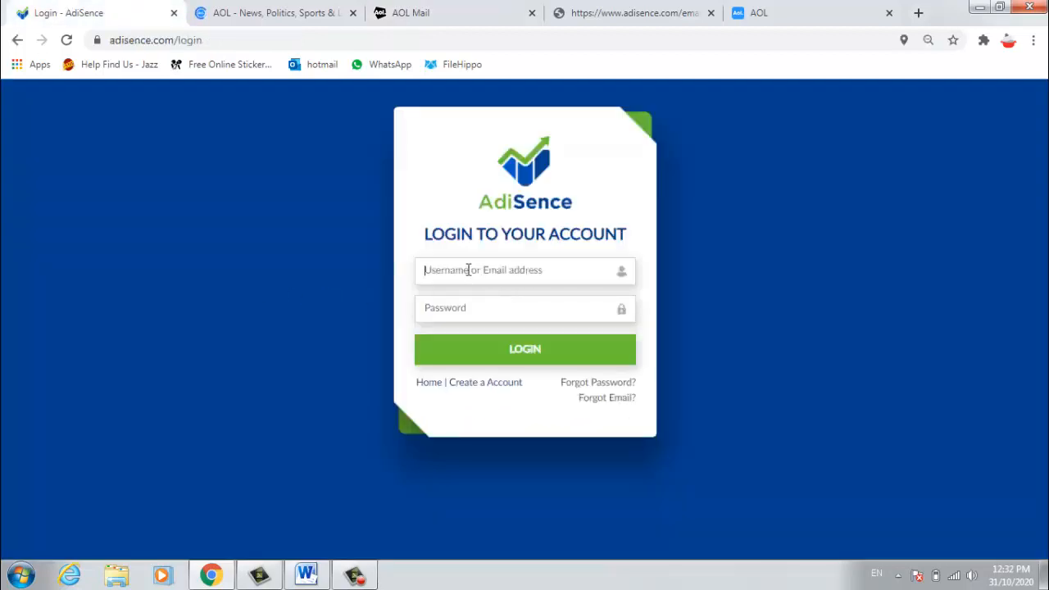
{"action": "type", "text": "chand0077"}
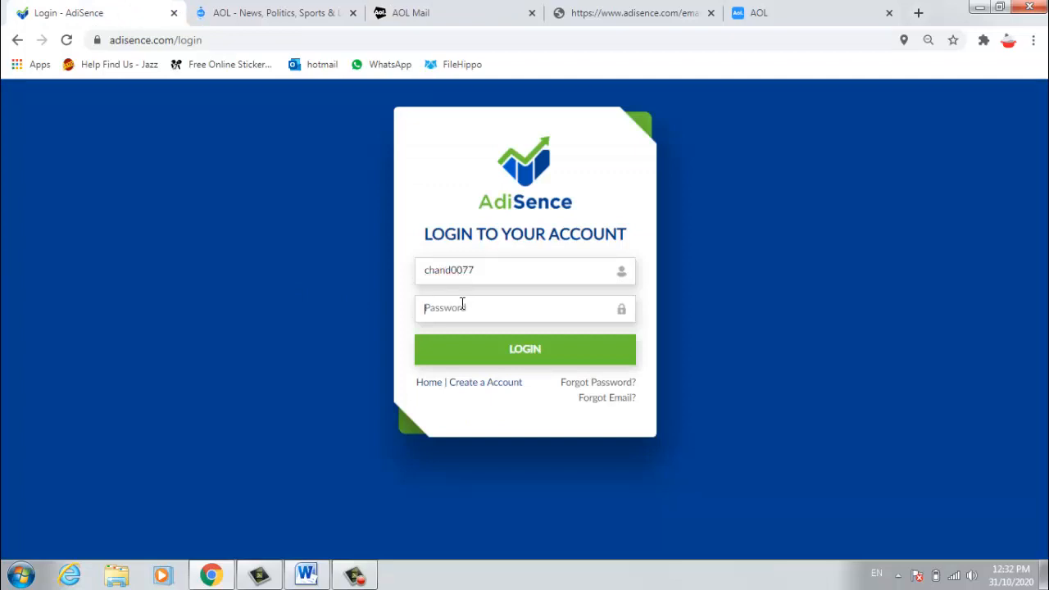
{"action": "left_click", "coordinate": [463, 304]}
{"action": "type", "text": "••"}
{"action": "left_click", "coordinate": [537, 350]}
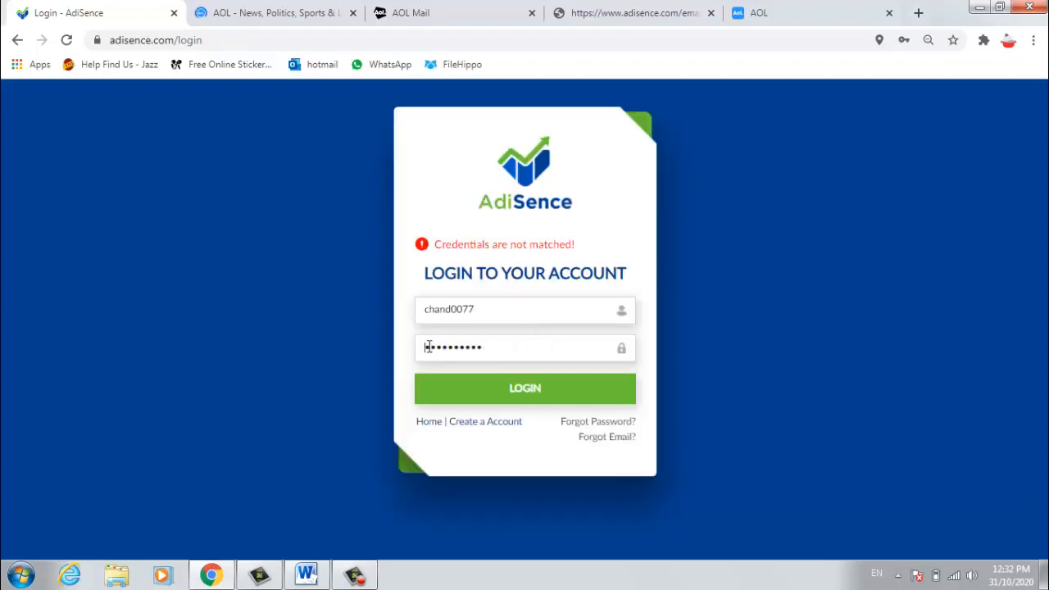
{"action": "left_click", "coordinate": [529, 390]}
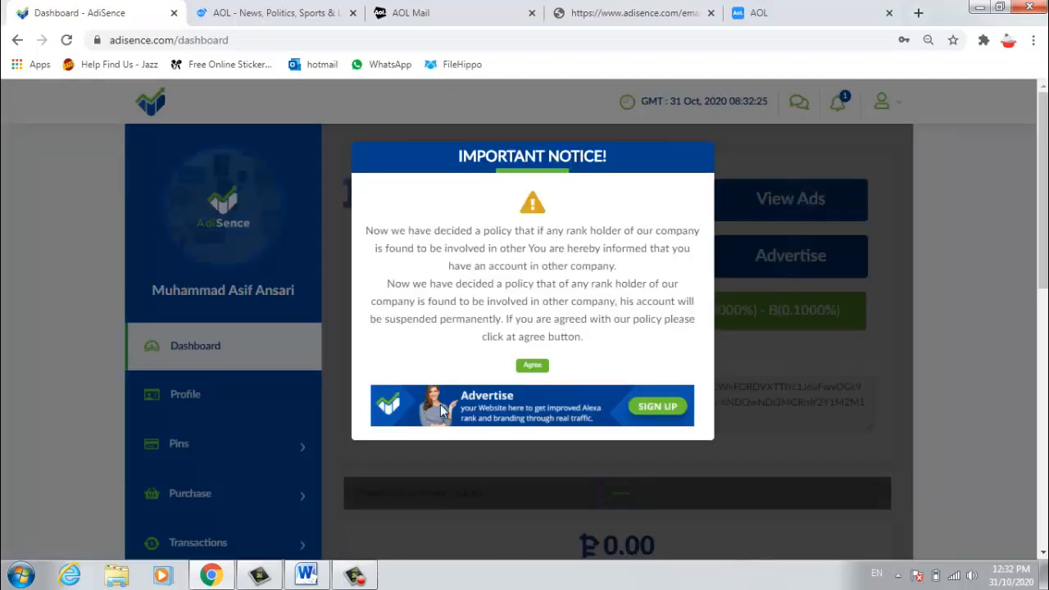
Step: Accept the important notice and close the Presentation announcement pop-up
{"action": "left_click", "coordinate": [532, 367]}
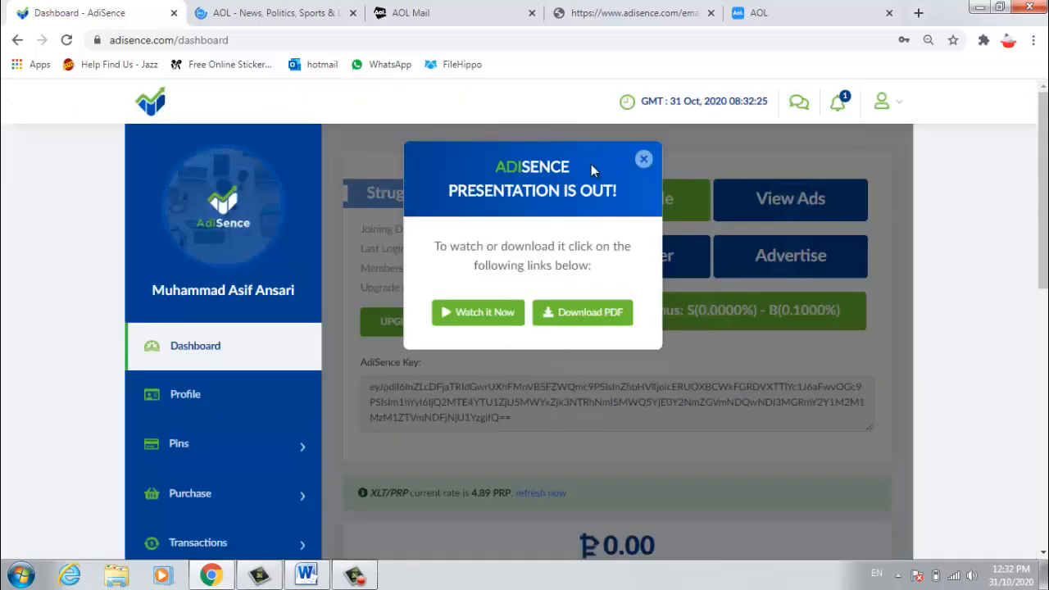
{"action": "left_click", "coordinate": [643, 159]}
{"action": "scroll", "coordinate": [522, 305], "scroll_direction": "down", "scroll_amount": 5}
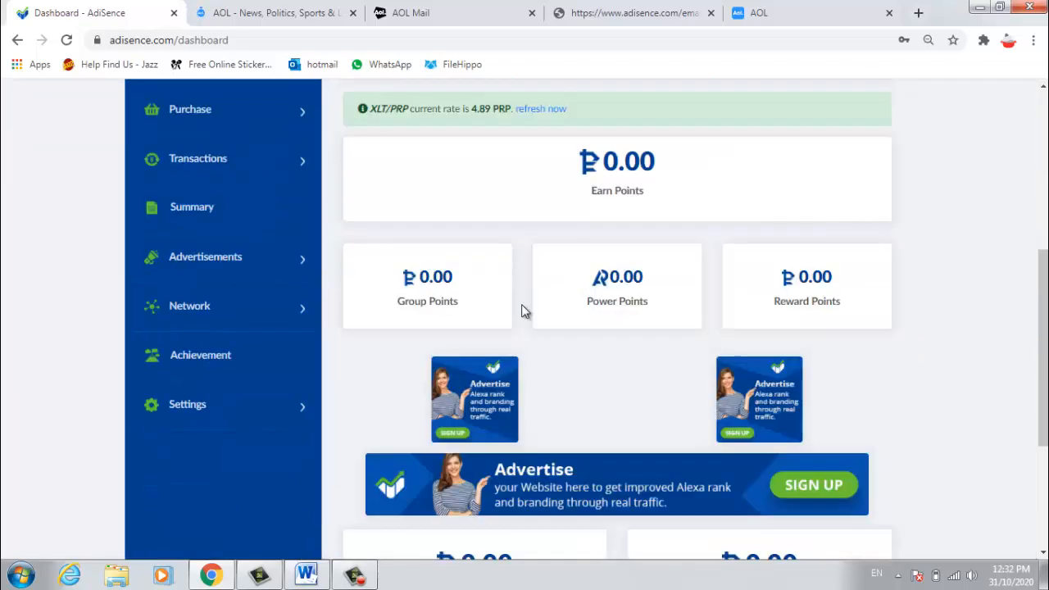
{"action": "scroll", "coordinate": [522, 306], "scroll_direction": "up", "scroll_amount": 1}
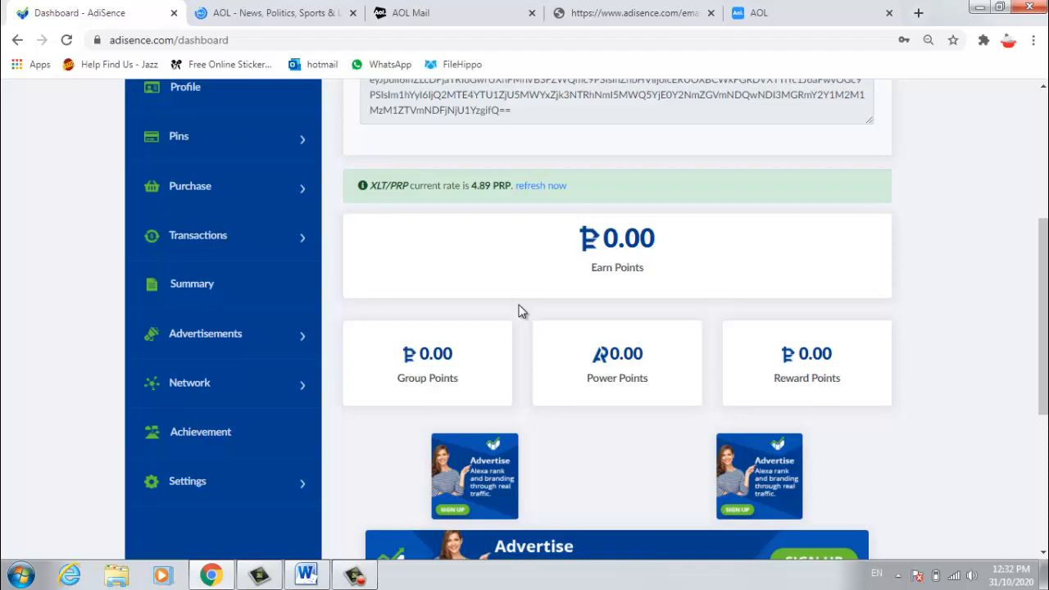
Step: Open the Edit Profile page and switch to AOL Mail for the emailed verification code
{"action": "scroll", "coordinate": [522, 311], "scroll_direction": "down", "scroll_amount": 4}
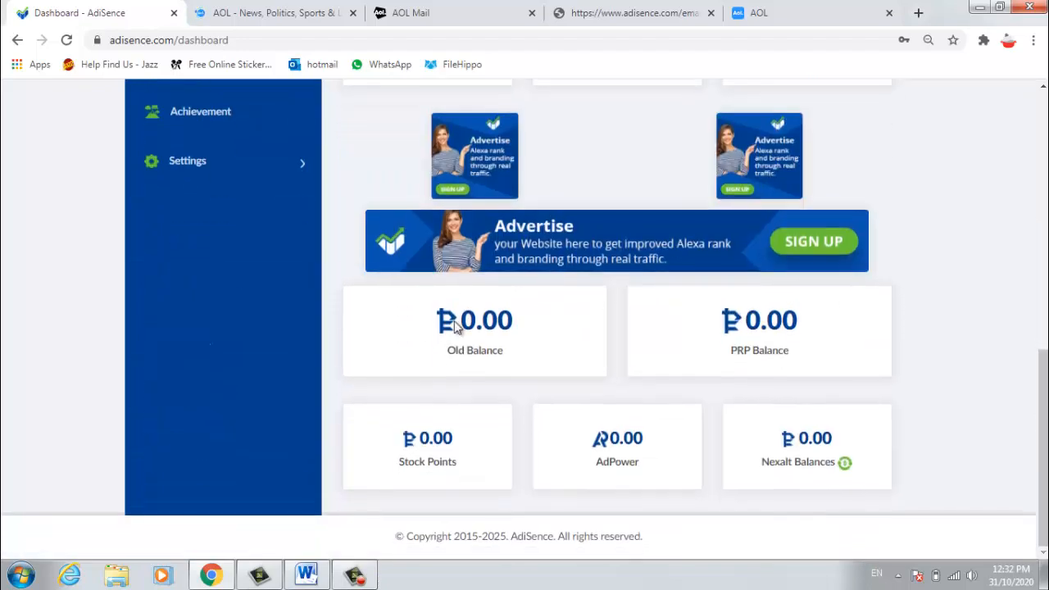
{"action": "scroll", "coordinate": [417, 328], "scroll_direction": "up", "scroll_amount": 8}
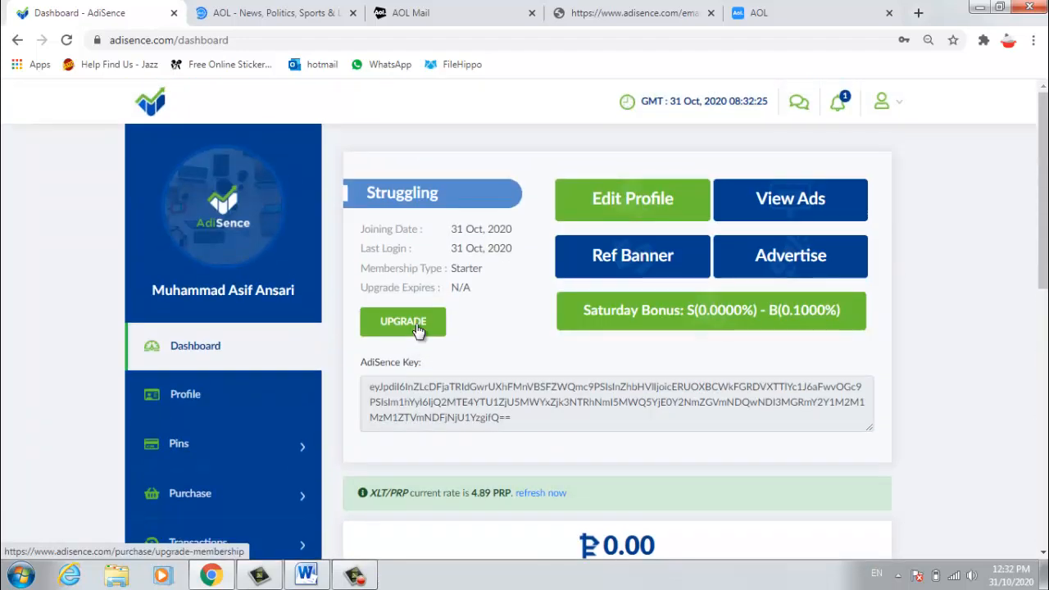
{"action": "scroll", "coordinate": [417, 328], "scroll_direction": "down", "scroll_amount": 3}
{"action": "scroll", "coordinate": [415, 330], "scroll_direction": "down", "scroll_amount": 5}
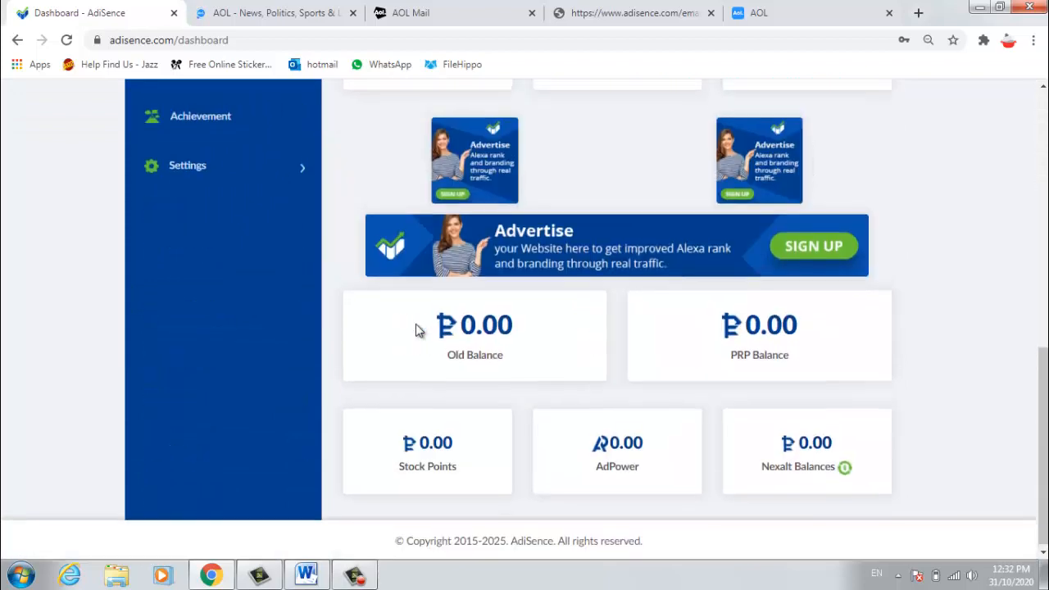
{"action": "scroll", "coordinate": [415, 328], "scroll_direction": "up", "scroll_amount": 8}
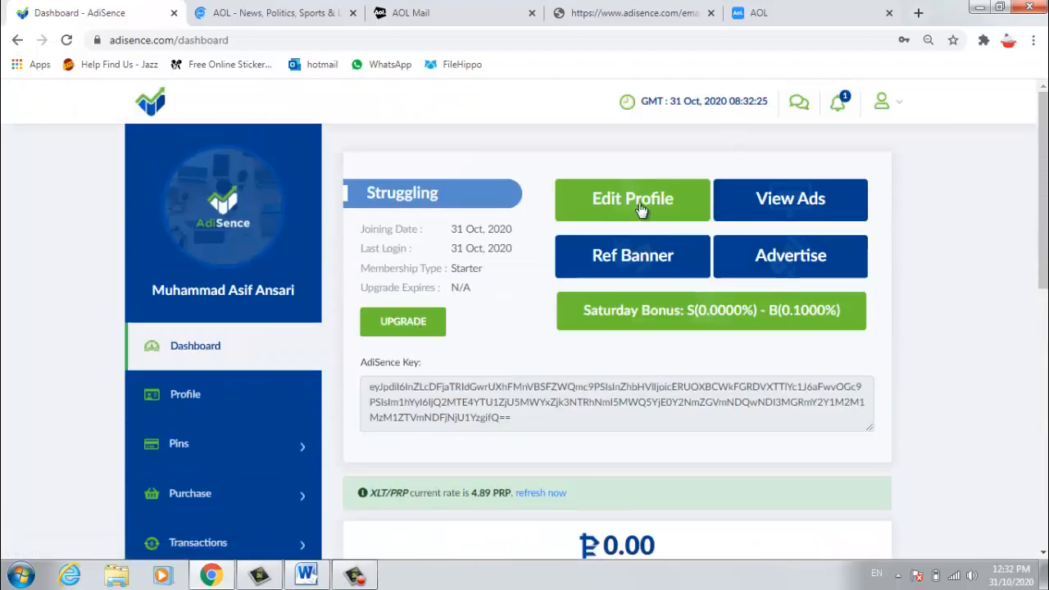
{"action": "left_click", "coordinate": [630, 201]}
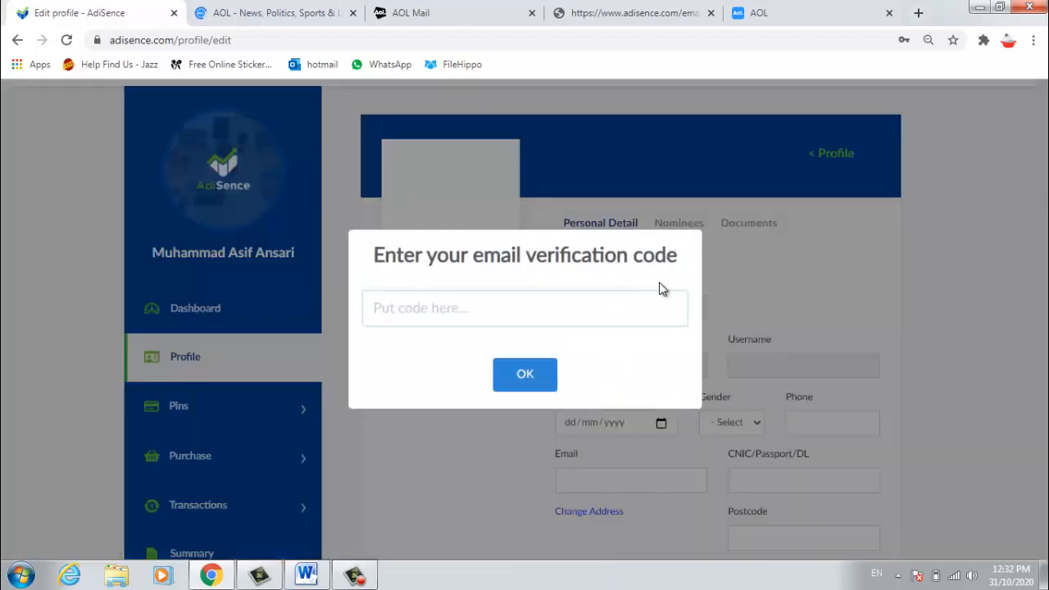
{"action": "left_click", "coordinate": [424, 9]}
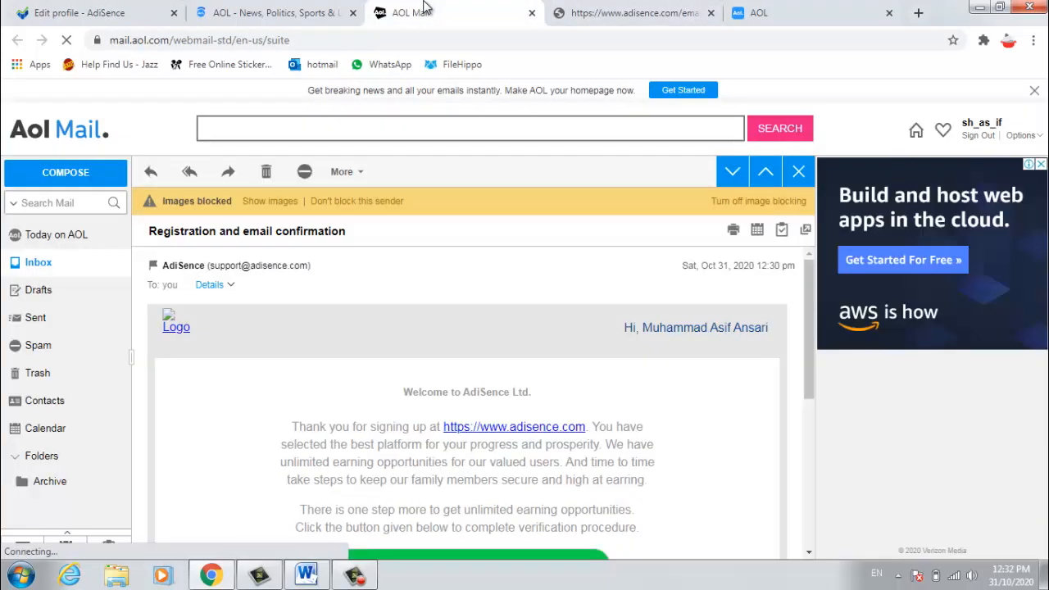
Step: Copy the code from the AdiSence verification email in AOL Mail and return to AdiSence
{"action": "left_click", "coordinate": [38, 263]}
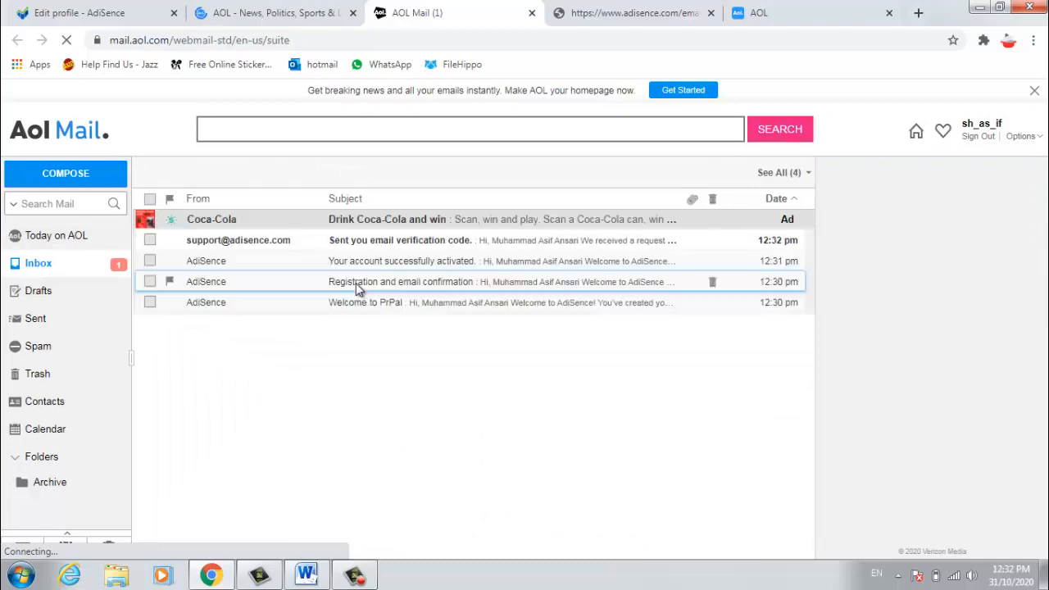
{"action": "left_click", "coordinate": [402, 246]}
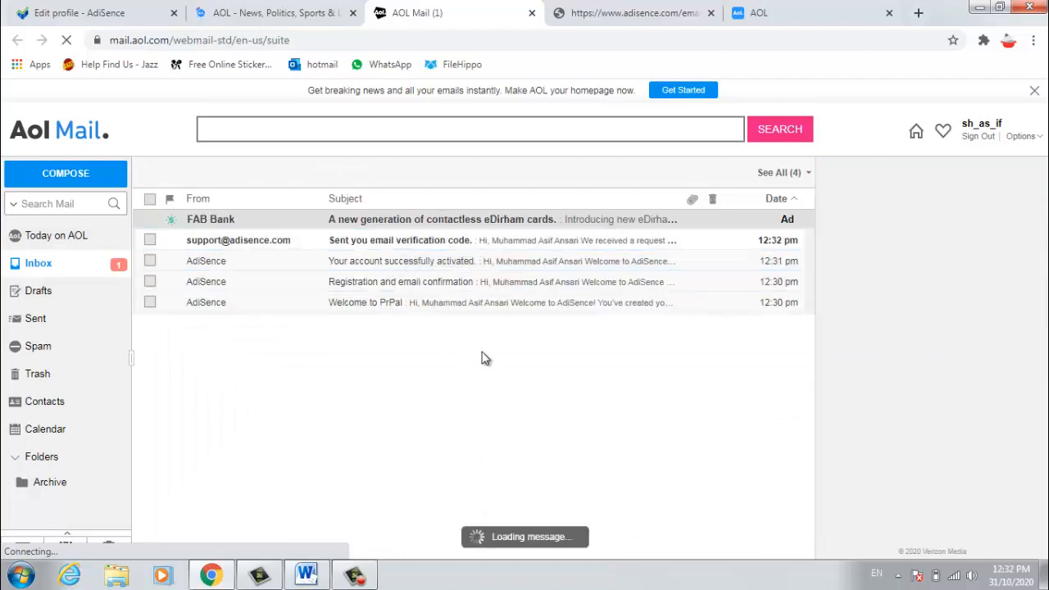
{"action": "scroll", "coordinate": [472, 369], "scroll_direction": "down", "scroll_amount": 2}
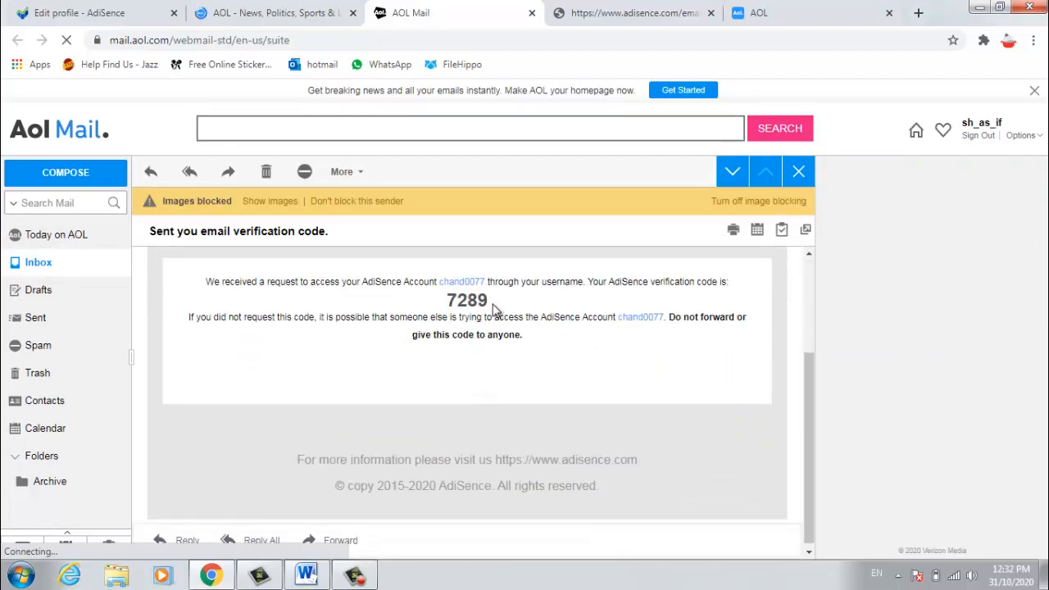
{"action": "left_click_drag", "start_coordinate": [489, 293], "coordinate": [448, 303]}
{"action": "right_click", "coordinate": [453, 300]}
{"action": "left_click", "coordinate": [482, 310]}
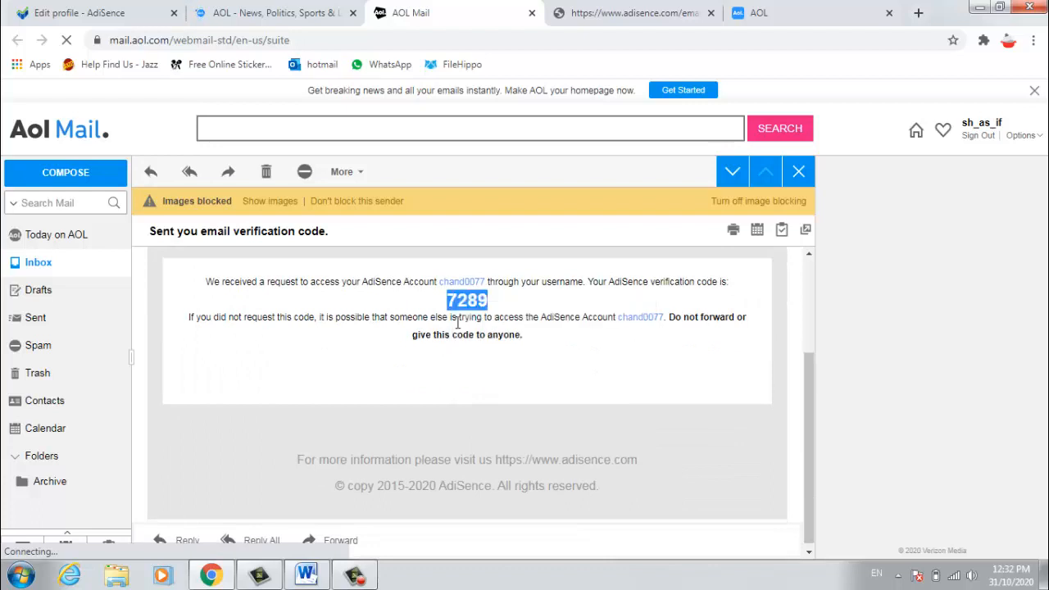
{"action": "left_click", "coordinate": [308, 13]}
{"action": "left_click", "coordinate": [139, 13]}
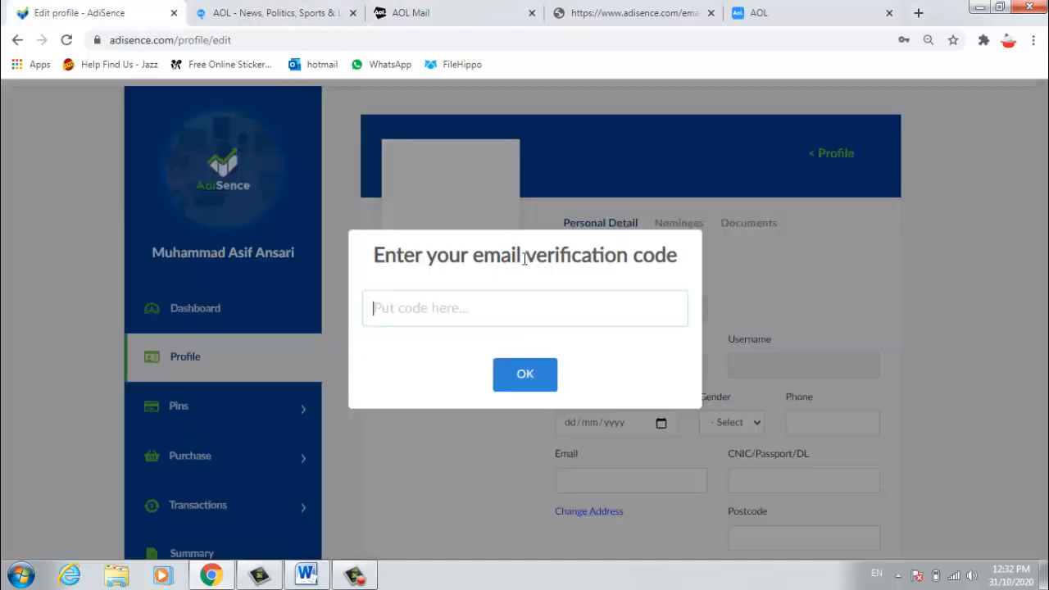
Step: Paste the copied verification code into the prompt and confirm it
{"action": "right_click", "coordinate": [493, 312]}
{"action": "left_click", "coordinate": [529, 388]}
{"action": "left_click", "coordinate": [535, 382]}
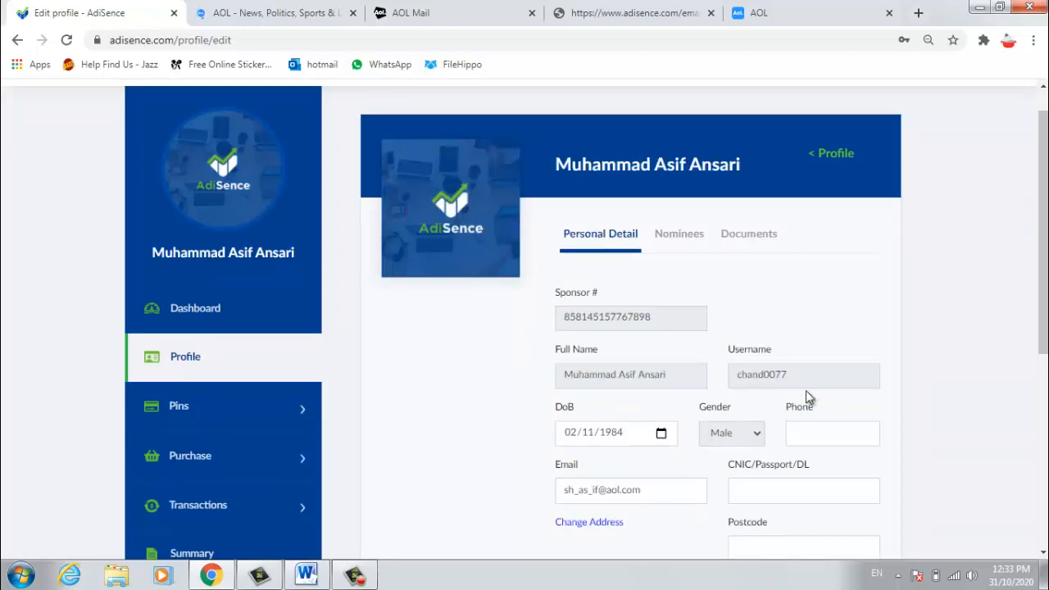
{"action": "scroll", "coordinate": [672, 361], "scroll_direction": "down", "scroll_amount": 2}
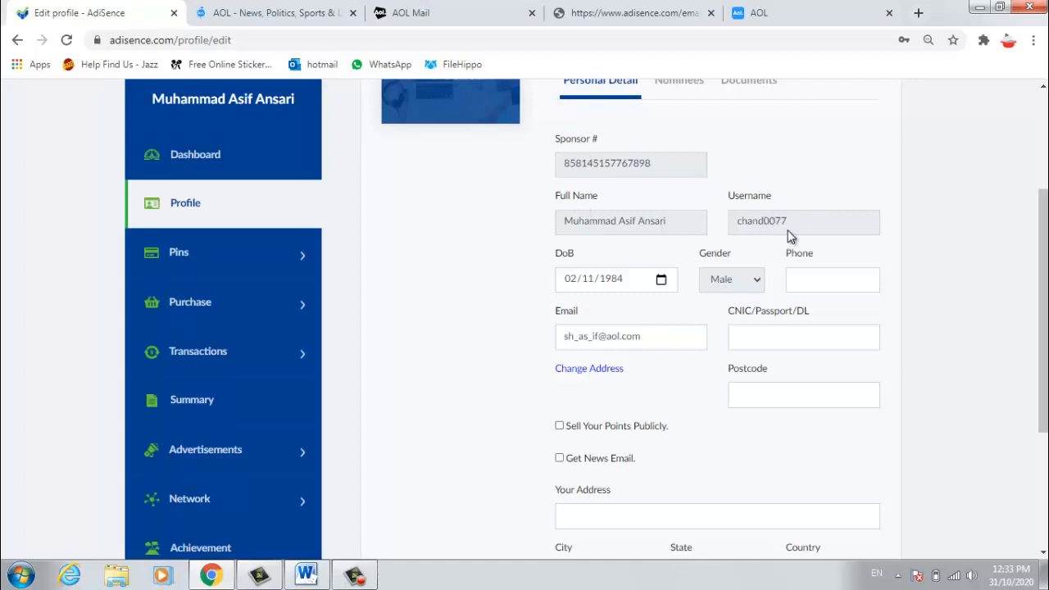
{"action": "left_click", "coordinate": [662, 279]}
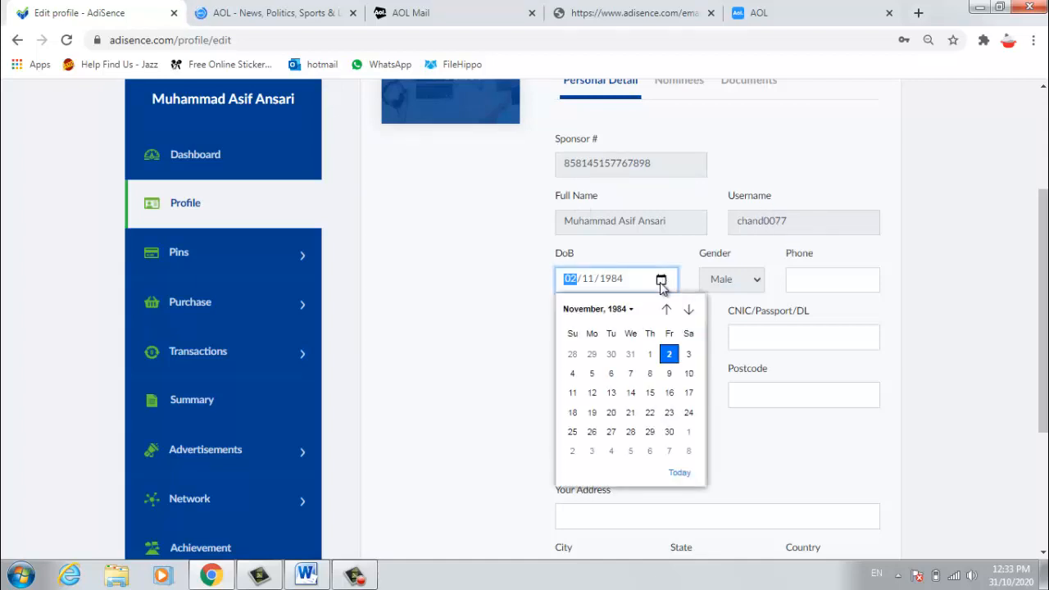
{"action": "left_click", "coordinate": [653, 355]}
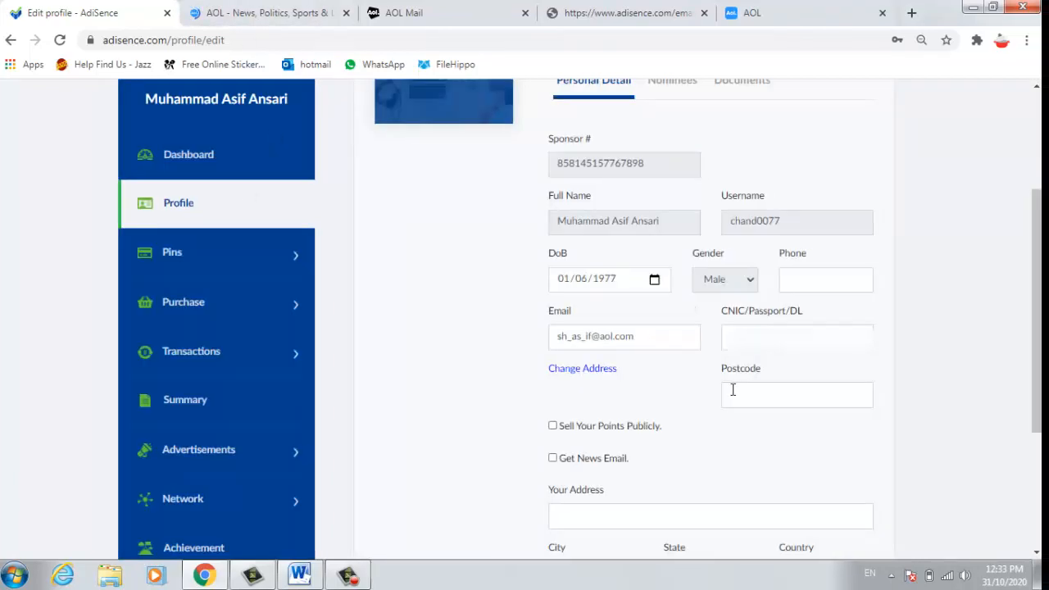
{"action": "left_click", "coordinate": [755, 339]}
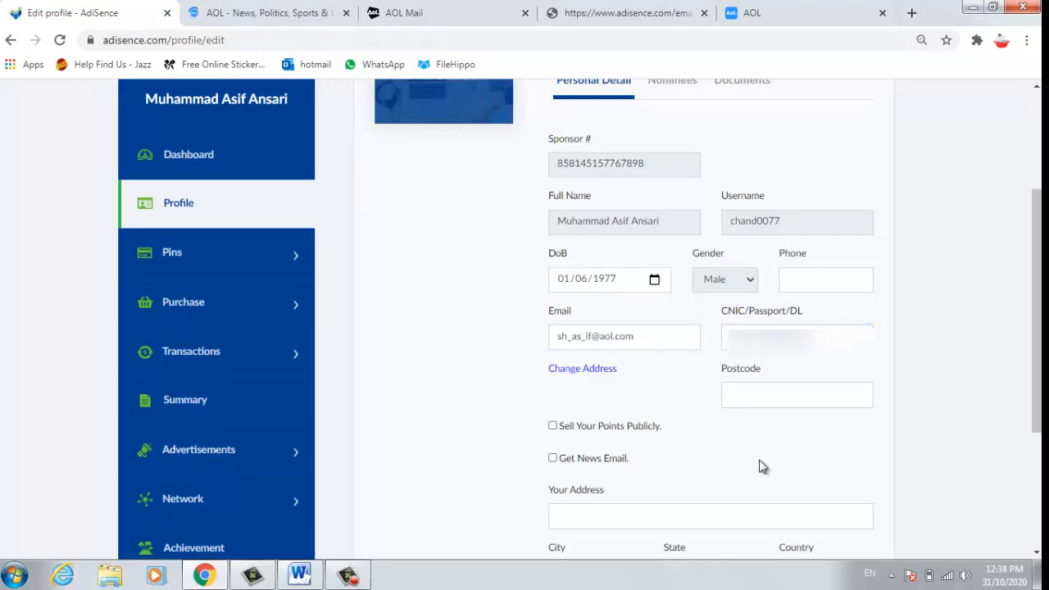
{"action": "left_click", "coordinate": [755, 393]}
{"action": "left_click", "coordinate": [995, 416]}
{"action": "scroll", "coordinate": [423, 427], "scroll_direction": "down", "scroll_amount": 2}
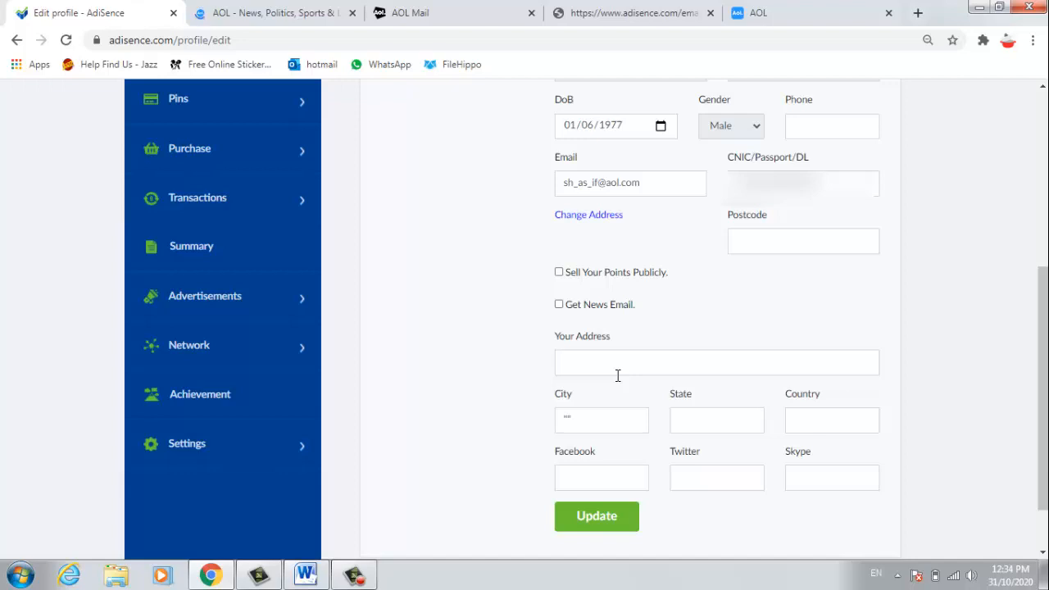
Step: Enter the street address beginning 'Plot', submit the profile, then open the AOL Mail inbox
{"action": "left_click", "coordinate": [574, 359]}
{"action": "left_click", "coordinate": [573, 359]}
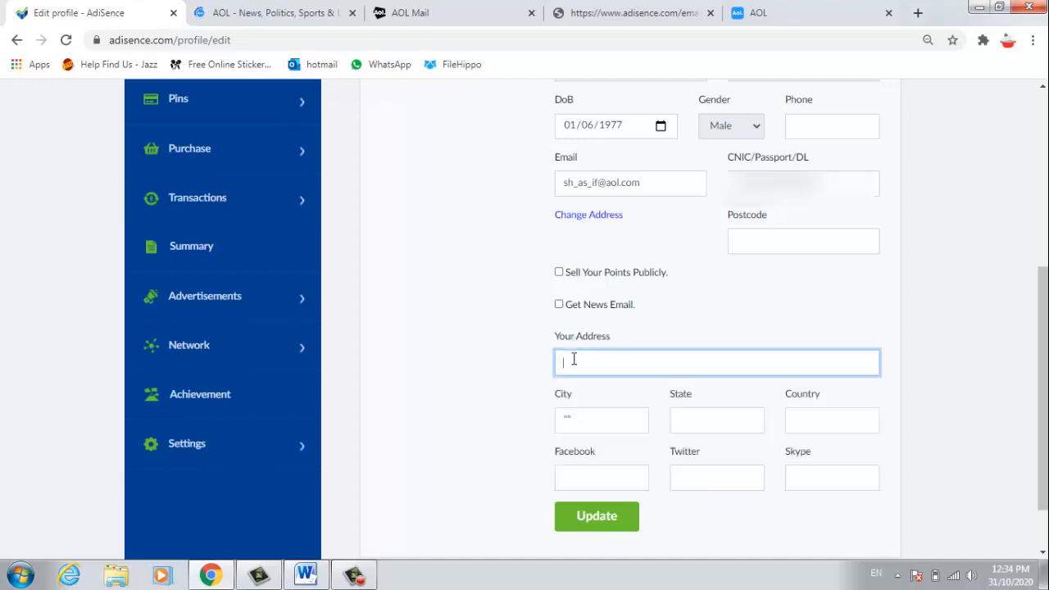
{"action": "type", "text": "Plot"}
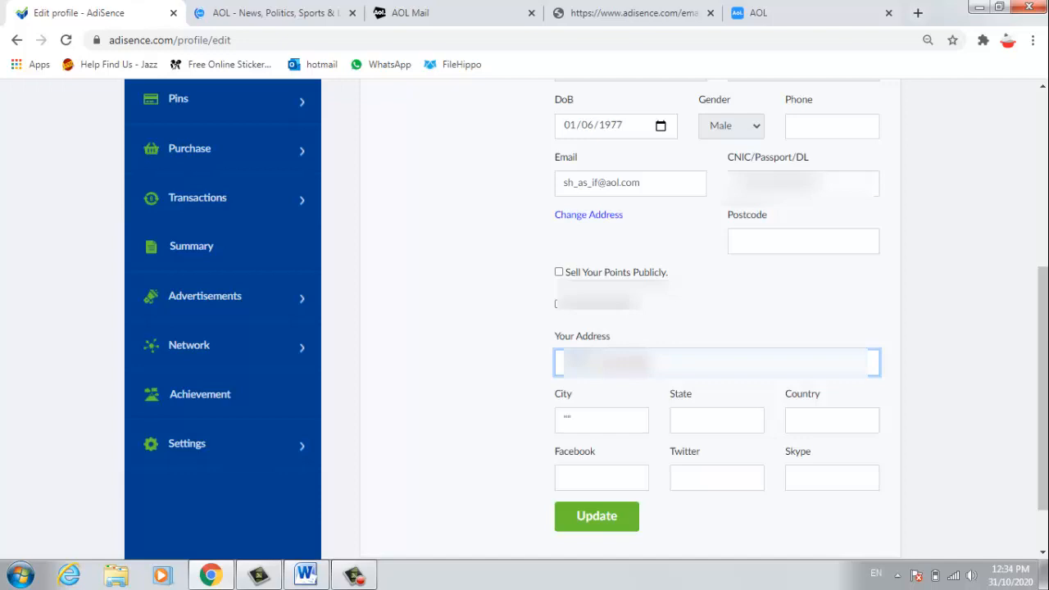
{"action": "scroll", "coordinate": [604, 459], "scroll_direction": "down", "scroll_amount": 2}
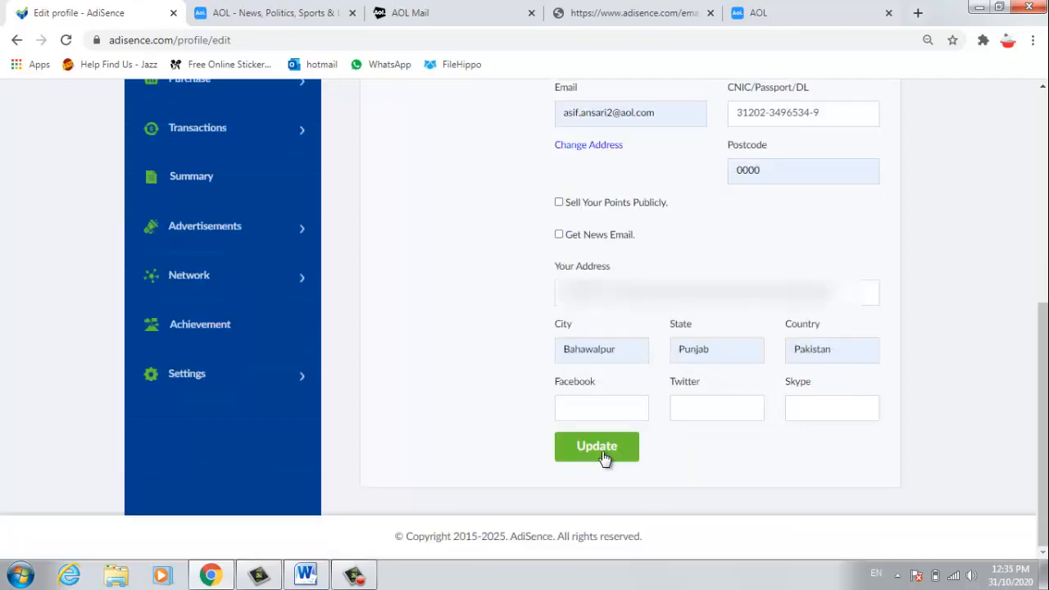
{"action": "left_click", "coordinate": [597, 447]}
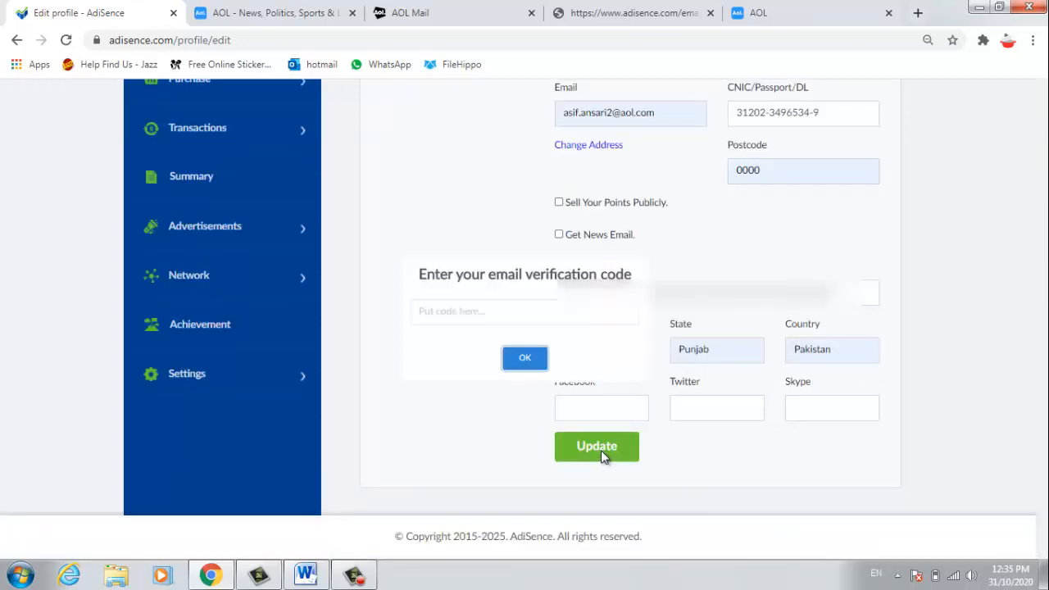
{"action": "left_click", "coordinate": [480, 10]}
{"action": "left_click", "coordinate": [41, 267]}
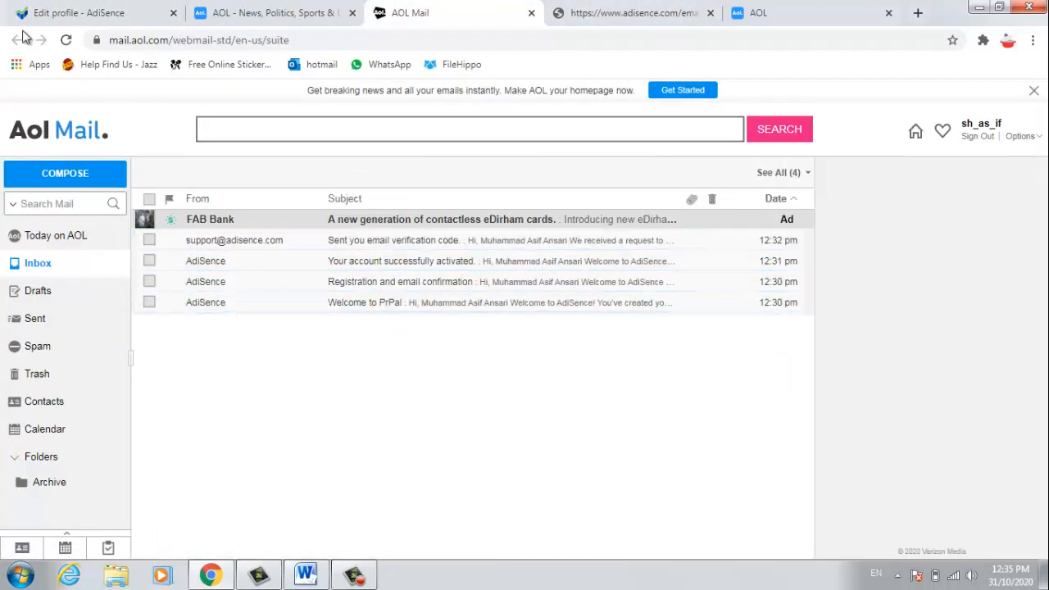
Step: Find the new AdiSence verification email in AOL Mail and copy the code
{"action": "left_click", "coordinate": [65, 40]}
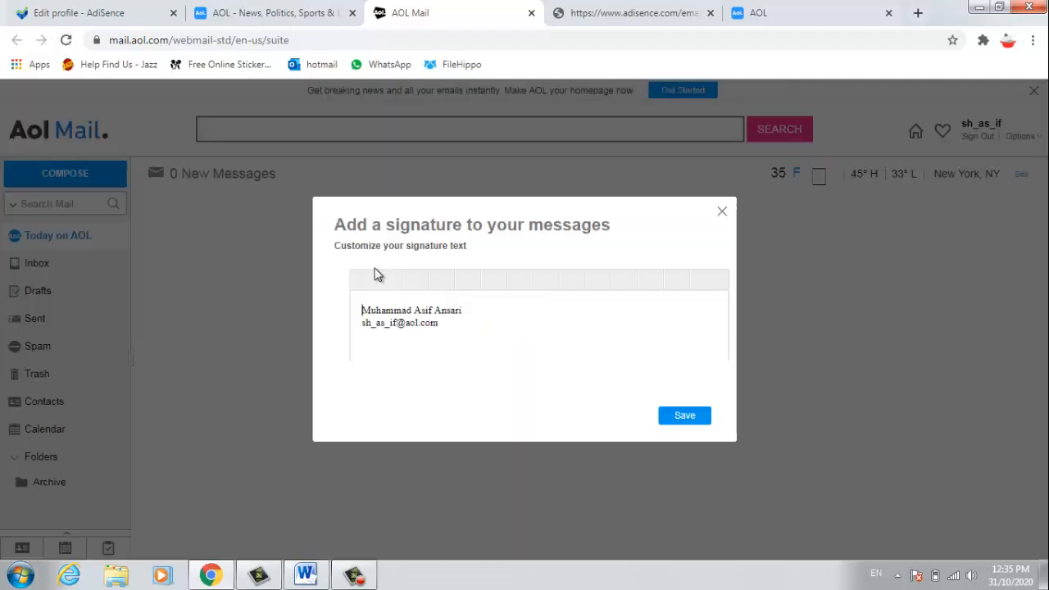
{"action": "left_click", "coordinate": [722, 215]}
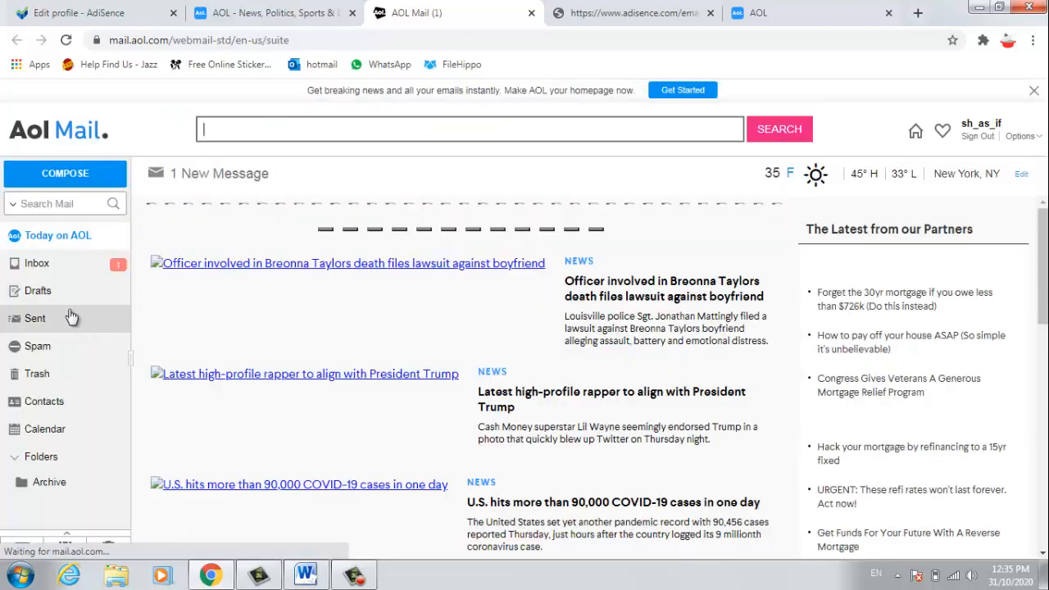
{"action": "left_click", "coordinate": [37, 263]}
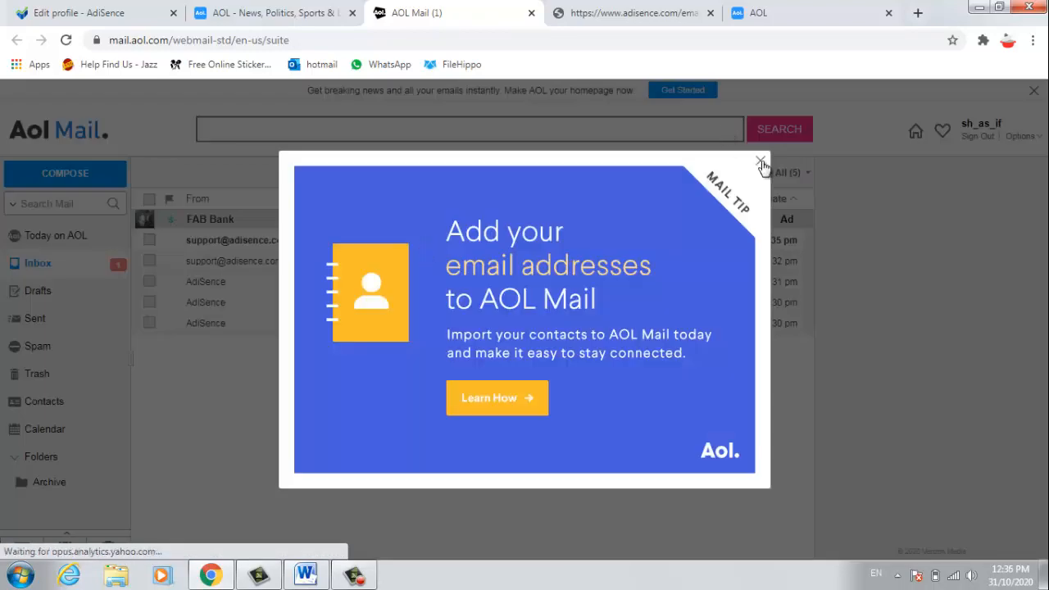
{"action": "left_click", "coordinate": [761, 162]}
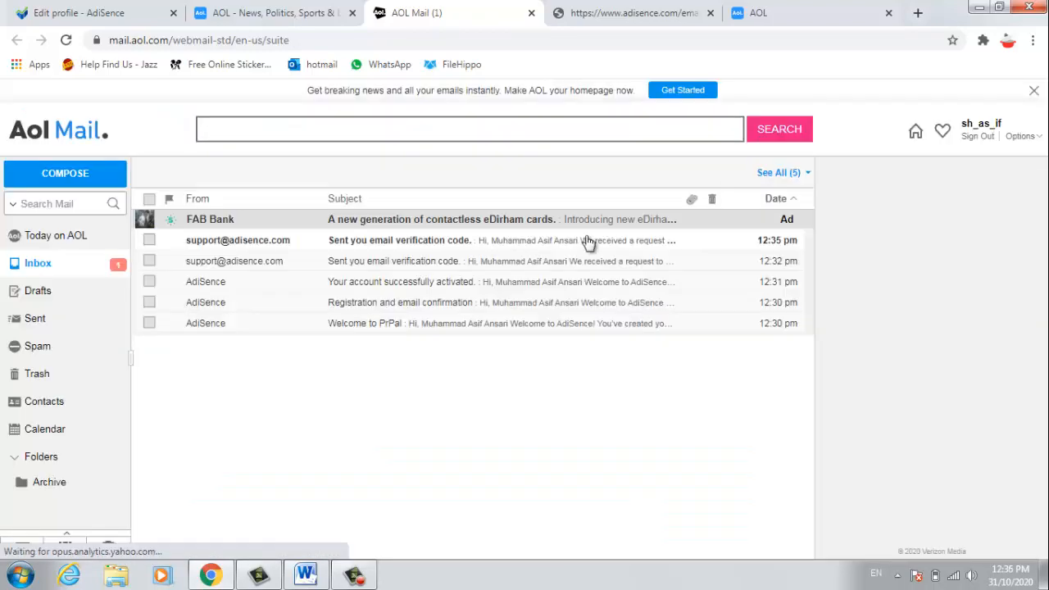
{"action": "left_click", "coordinate": [382, 244]}
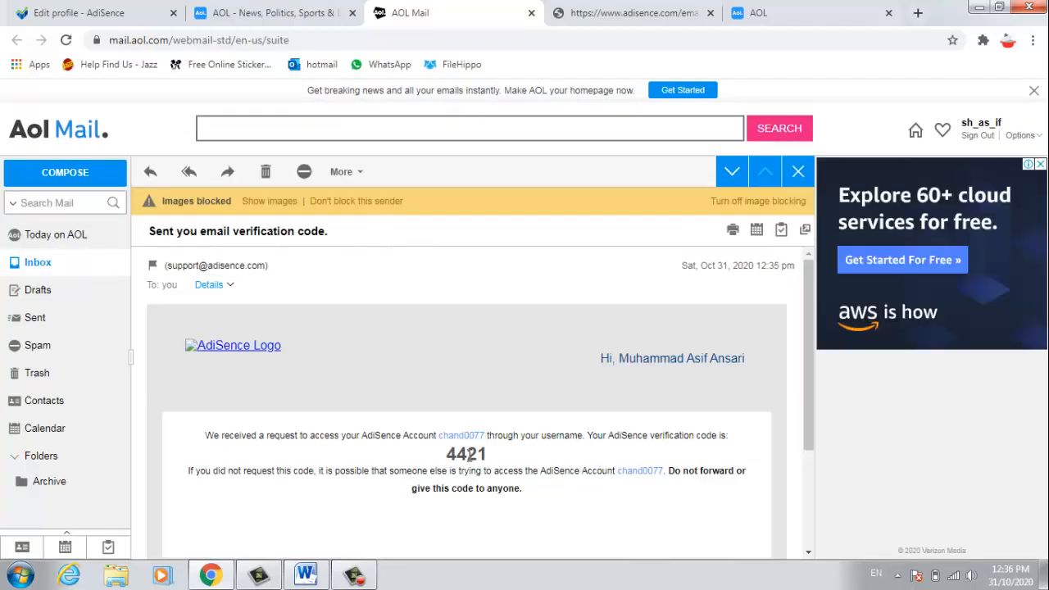
{"action": "double_click", "coordinate": [467, 455]}
{"action": "right_click", "coordinate": [443, 459]}
{"action": "left_click", "coordinate": [438, 469]}
Step: Paste the code into AdiSence's verification prompt, confirm it, and close the AOL news tab
{"action": "left_click", "coordinate": [250, 13]}
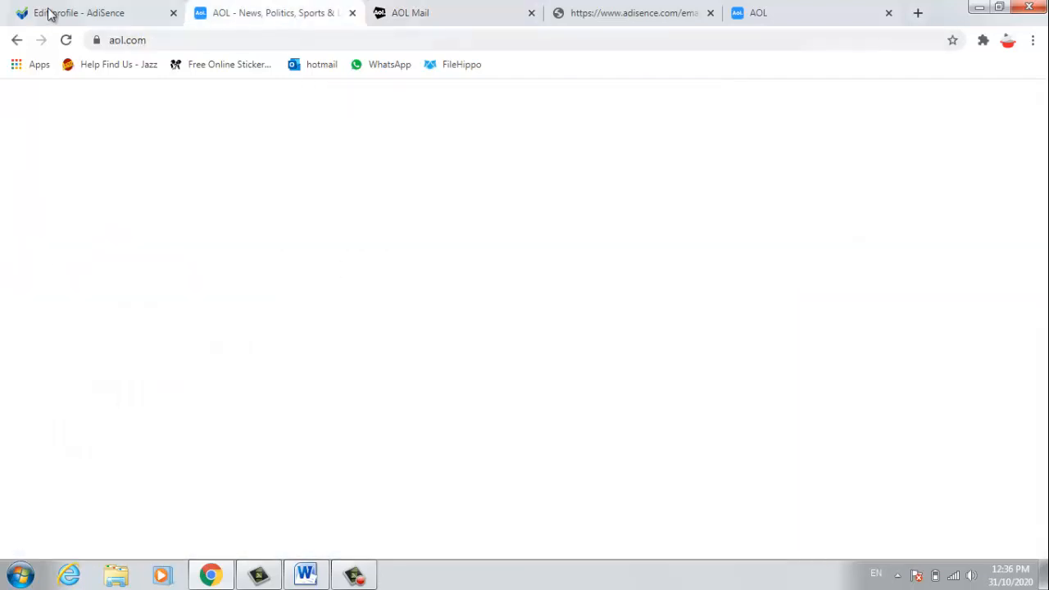
{"action": "left_click", "coordinate": [49, 13]}
{"action": "key", "text": "ctrl+v"}
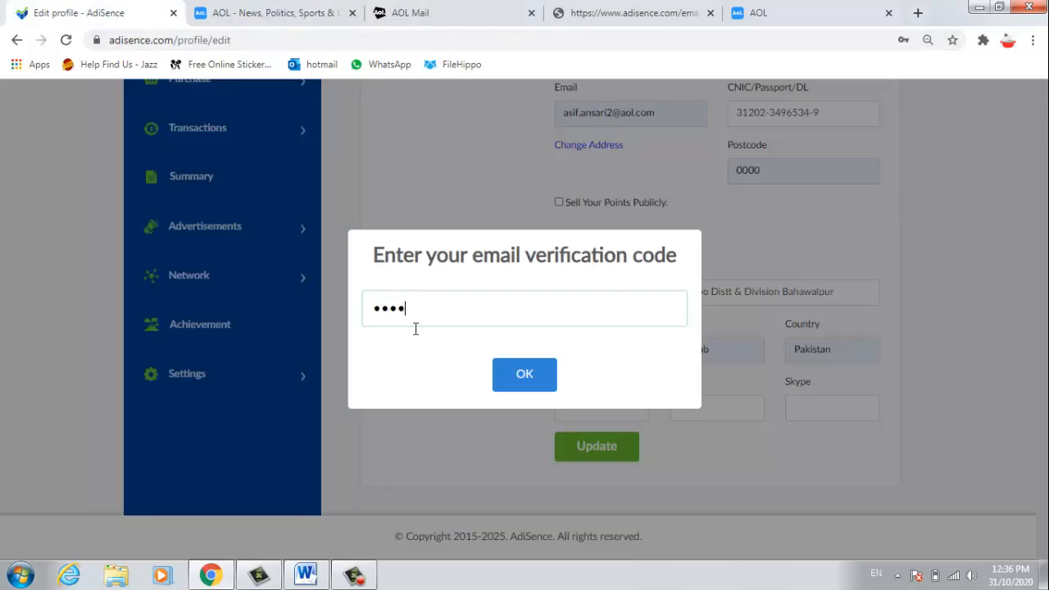
{"action": "left_click", "coordinate": [523, 374]}
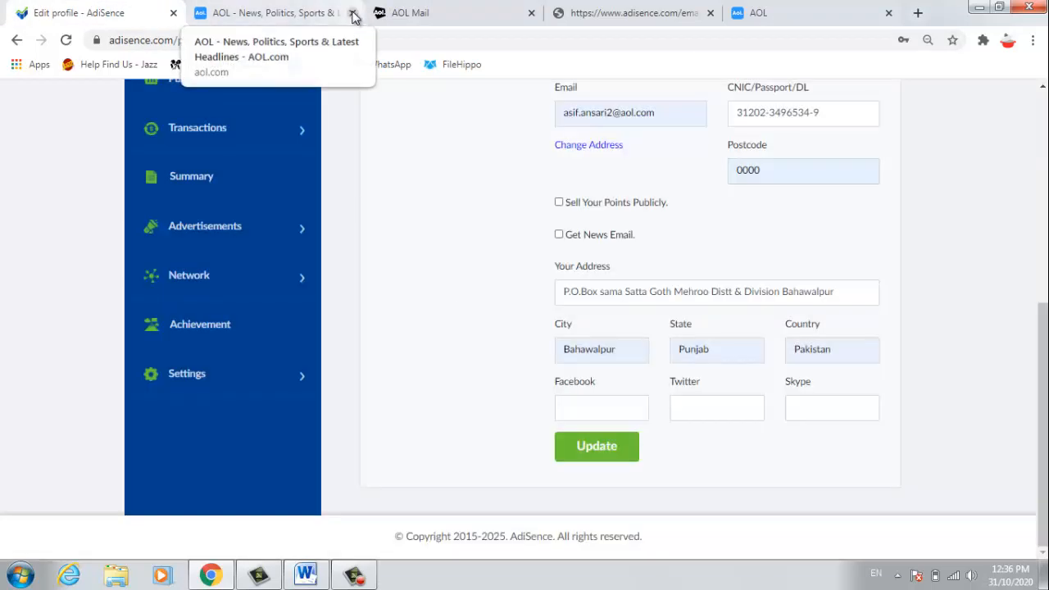
{"action": "left_click", "coordinate": [353, 14]}
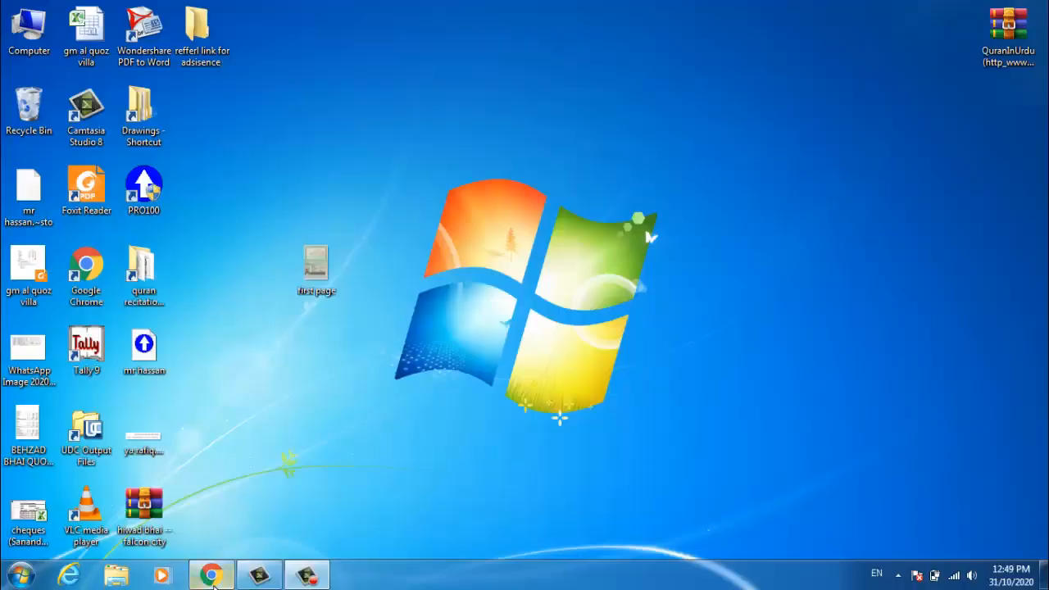
Step: Restore the Chrome window showing the AdiSence profile from the taskbar
{"action": "left_click", "coordinate": [210, 576]}
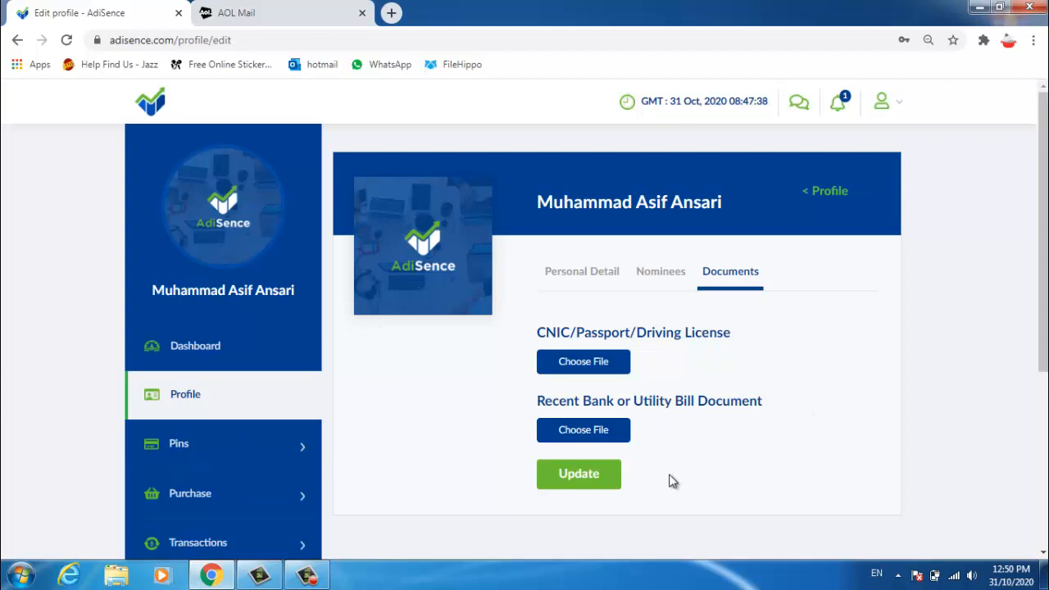
Step: Attach first page.jpg as the CNIC/Passport/Driving License document
{"action": "left_click", "coordinate": [583, 363]}
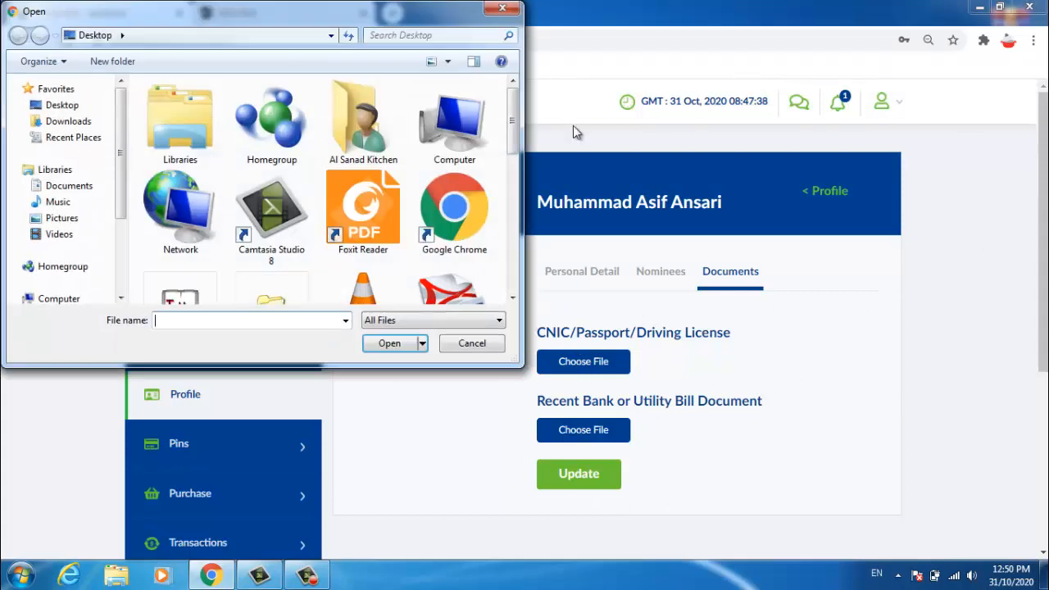
{"action": "left_click_drag", "start_coordinate": [512, 139], "coordinate": [501, 227]}
{"action": "double_click", "coordinate": [164, 196]}
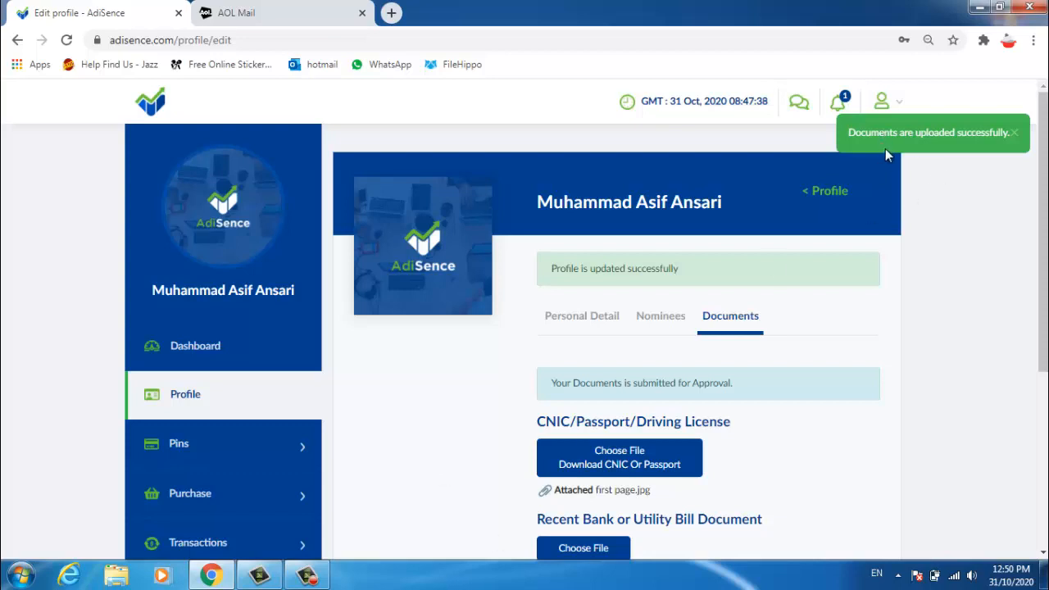
{"action": "scroll", "coordinate": [810, 368], "scroll_direction": "down", "scroll_amount": 3}
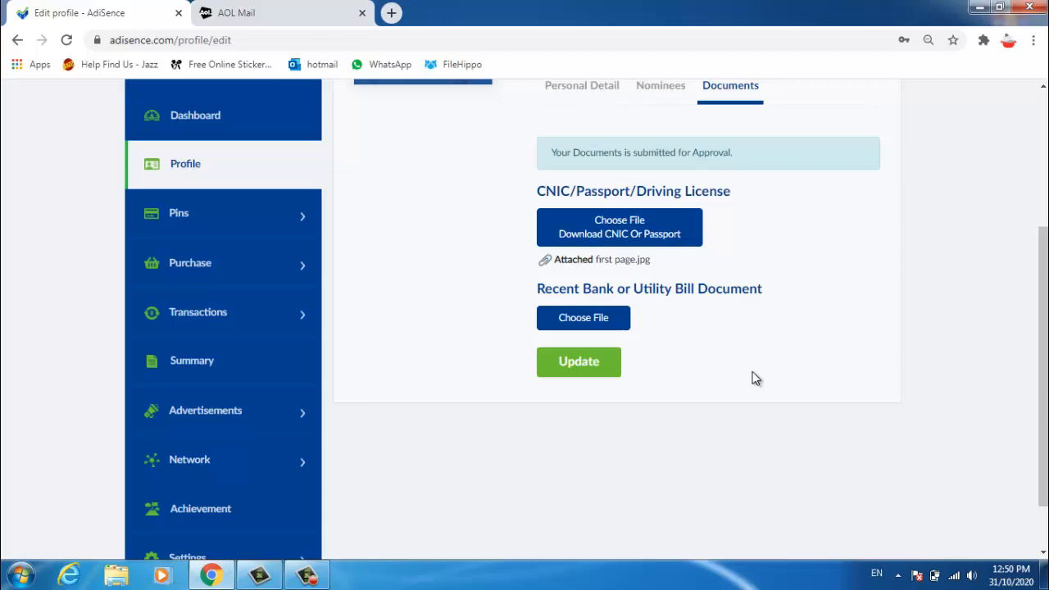
Step: Attach first page.jpg as the Recent Bank or Utility Bill document and submit it with Update
{"action": "left_click", "coordinate": [563, 322]}
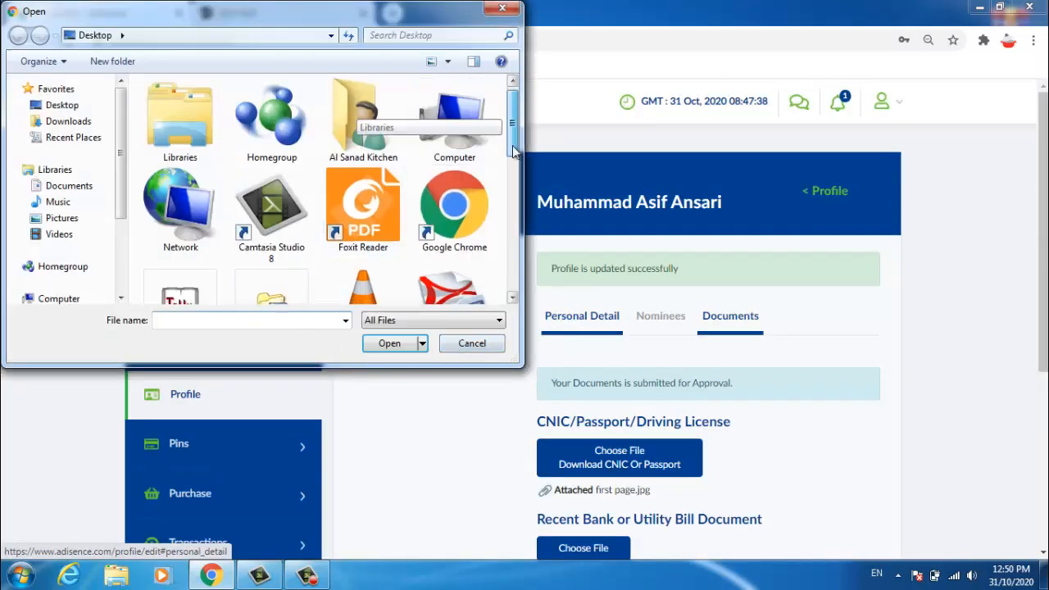
{"action": "left_click_drag", "start_coordinate": [515, 150], "coordinate": [526, 181]}
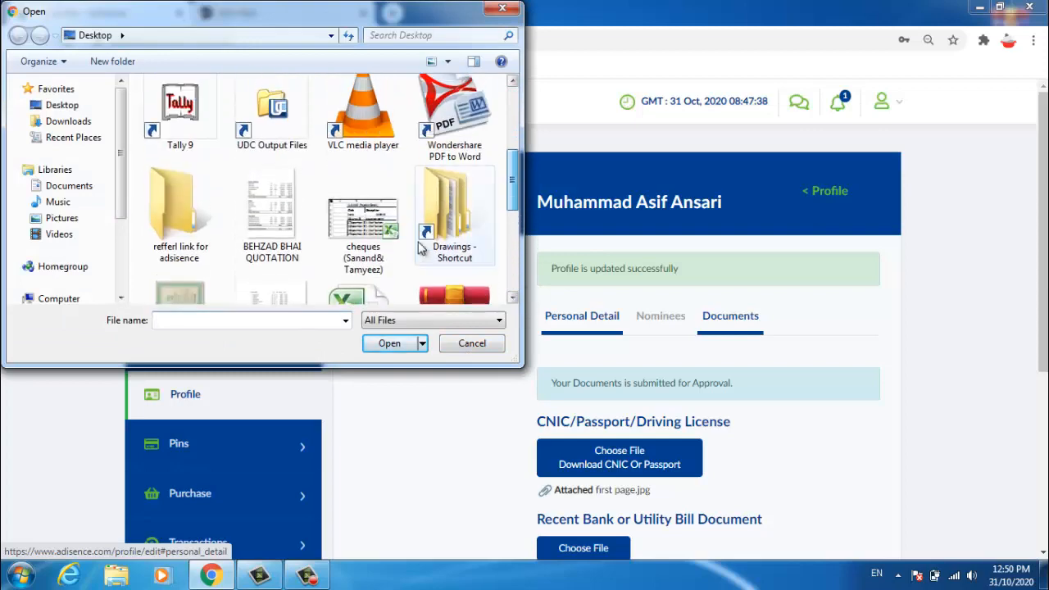
{"action": "double_click", "coordinate": [180, 294]}
{"action": "scroll", "coordinate": [695, 441], "scroll_direction": "down", "scroll_amount": 4}
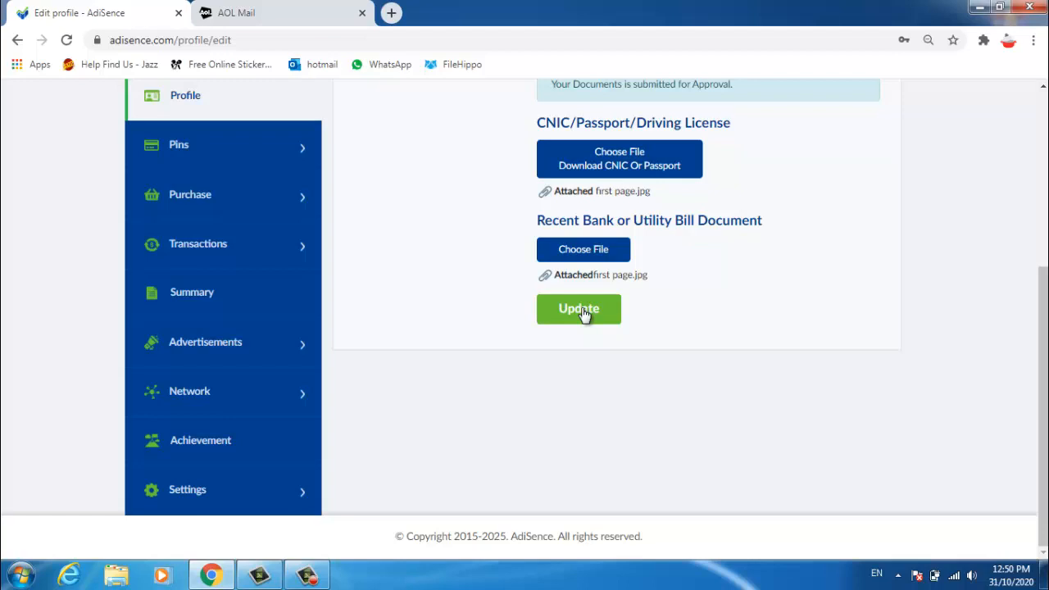
{"action": "left_click", "coordinate": [584, 314]}
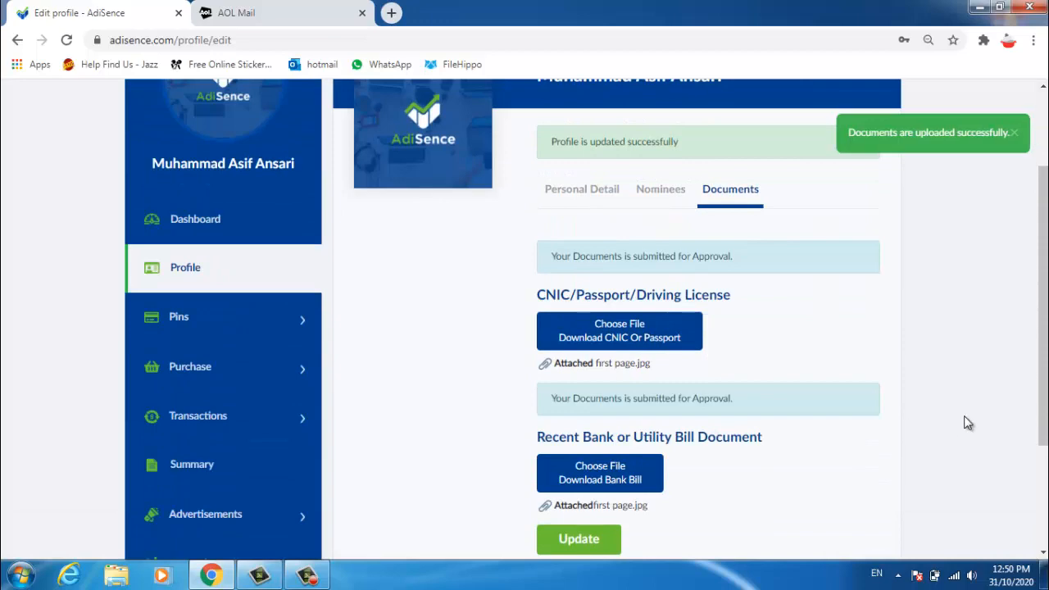
{"action": "scroll", "coordinate": [918, 466], "scroll_direction": "up", "scroll_amount": 1}
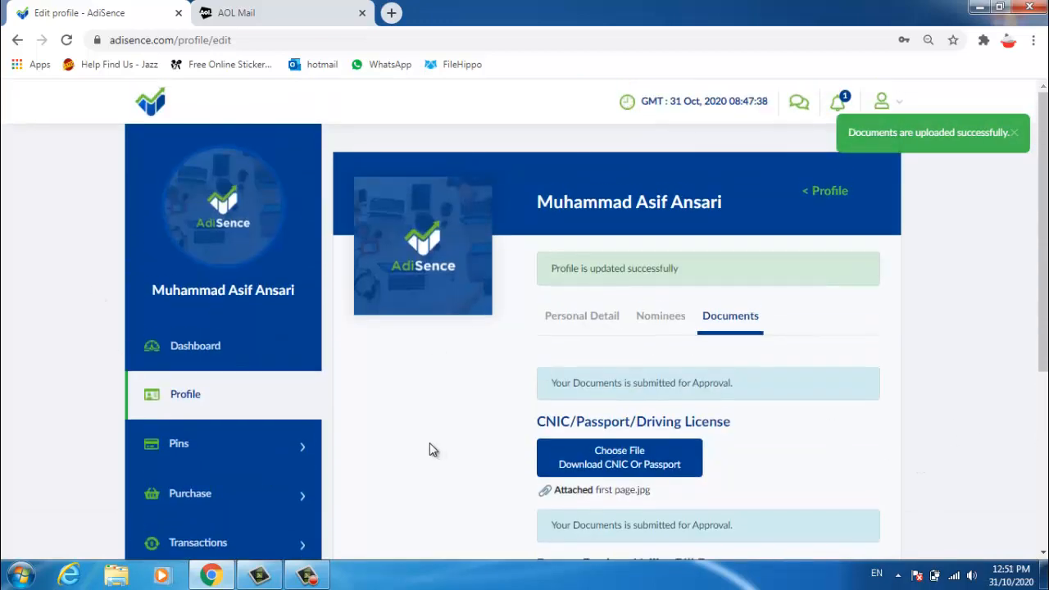
{"action": "scroll", "coordinate": [393, 454], "scroll_direction": "down", "scroll_amount": 2}
{"action": "scroll", "coordinate": [668, 340], "scroll_direction": "up", "scroll_amount": 2}
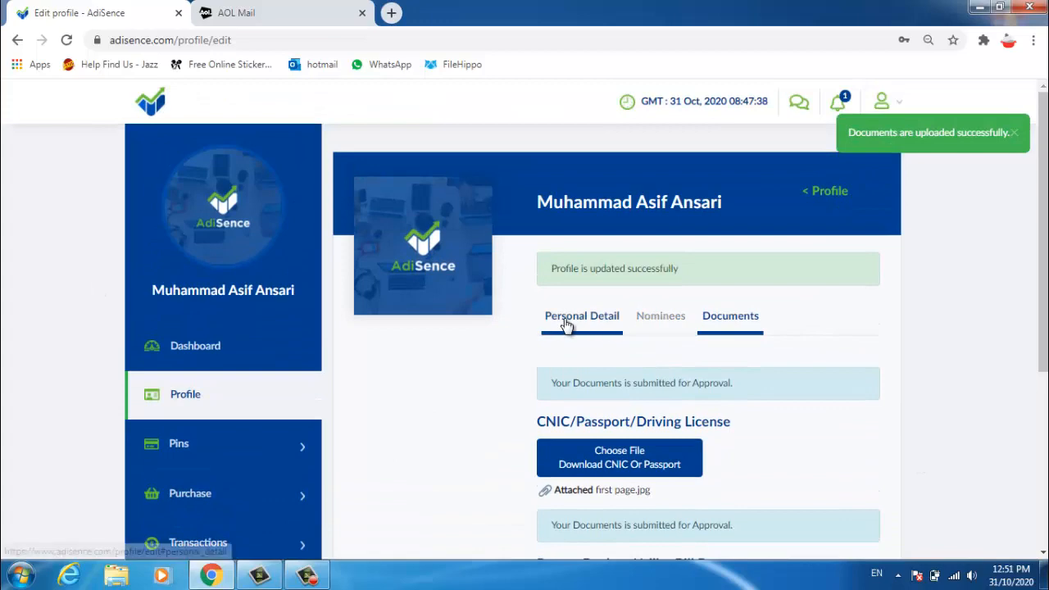
Step: Show the Personal Detail form and scroll down to the address fields
{"action": "left_click", "coordinate": [565, 327]}
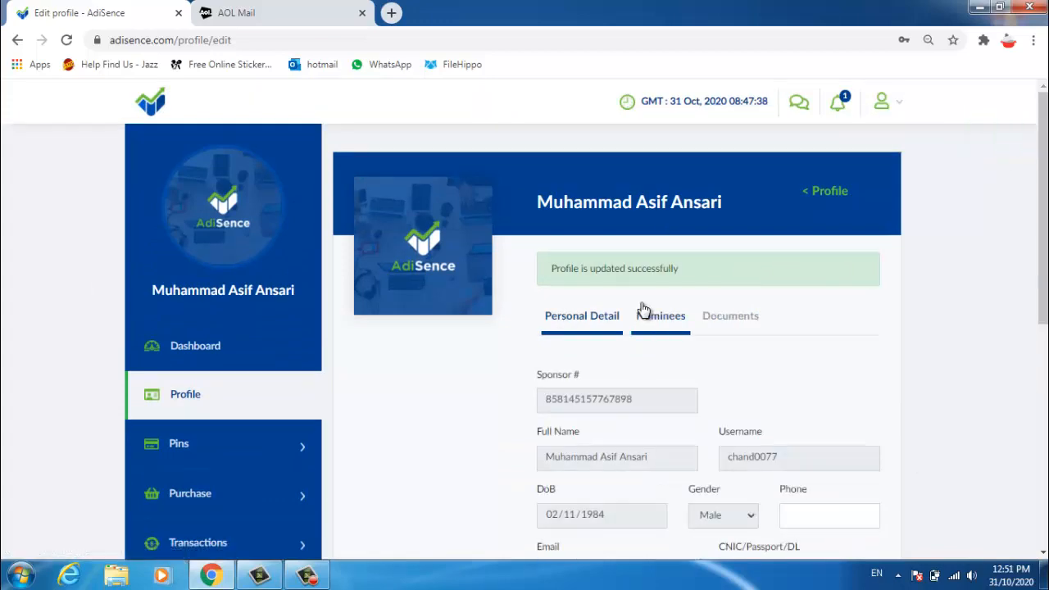
{"action": "scroll", "coordinate": [642, 310], "scroll_direction": "down", "scroll_amount": 5}
{"action": "scroll", "coordinate": [642, 310], "scroll_direction": "down", "scroll_amount": 1}
{"action": "scroll", "coordinate": [642, 310], "scroll_direction": "up", "scroll_amount": 2}
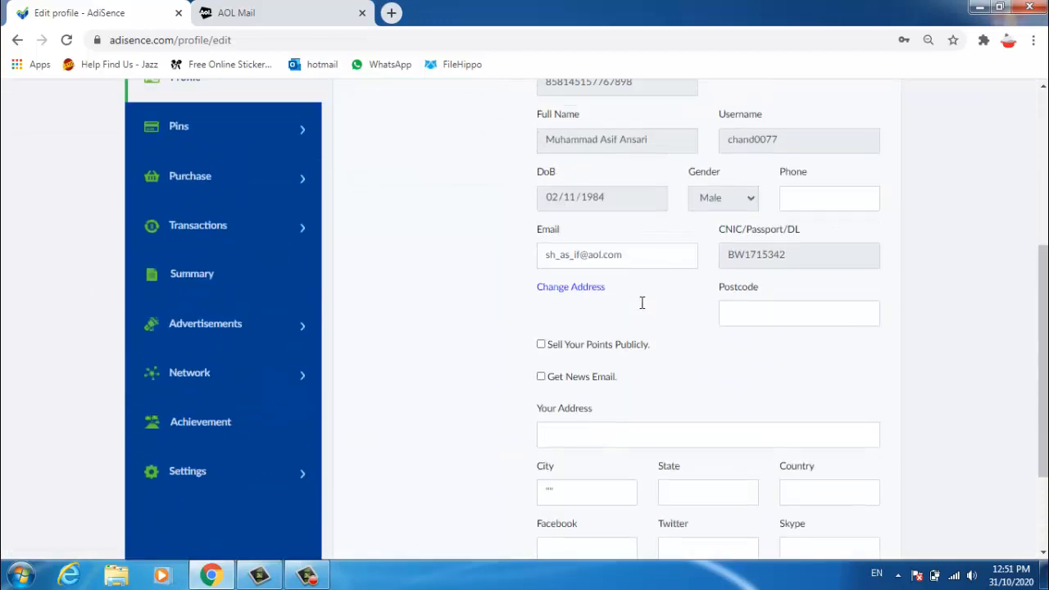
{"action": "scroll", "coordinate": [642, 309], "scroll_direction": "down", "scroll_amount": 2}
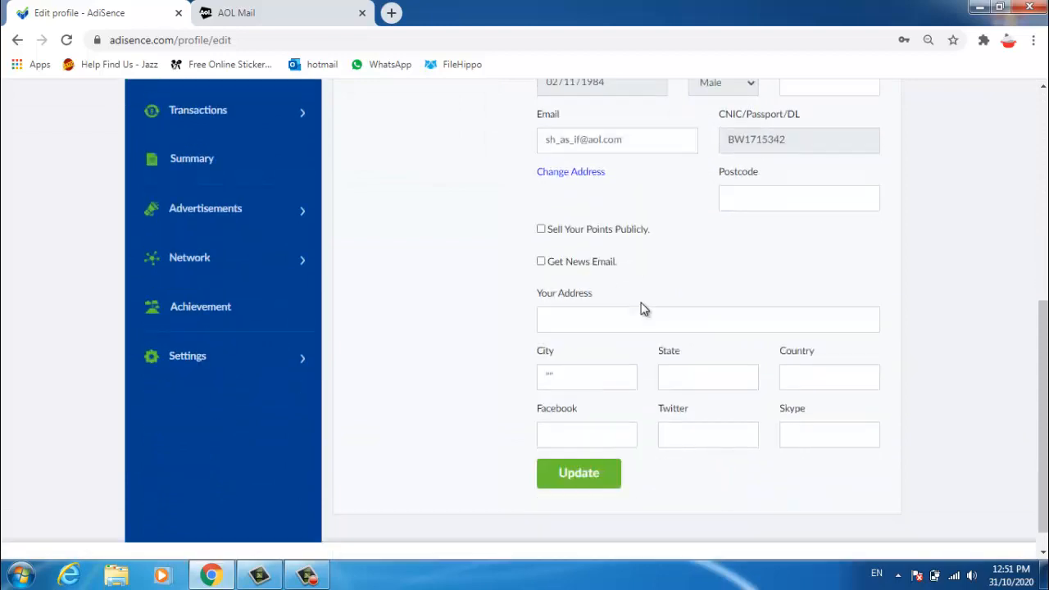
{"action": "scroll", "coordinate": [642, 309], "scroll_direction": "up", "scroll_amount": 3}
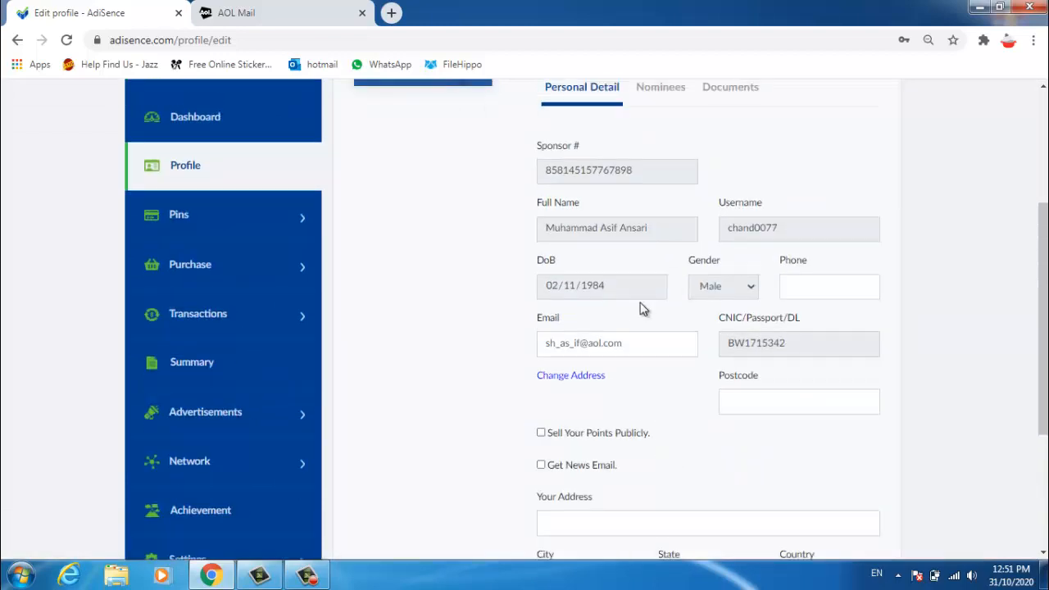
{"action": "scroll", "coordinate": [641, 309], "scroll_direction": "down", "scroll_amount": 2}
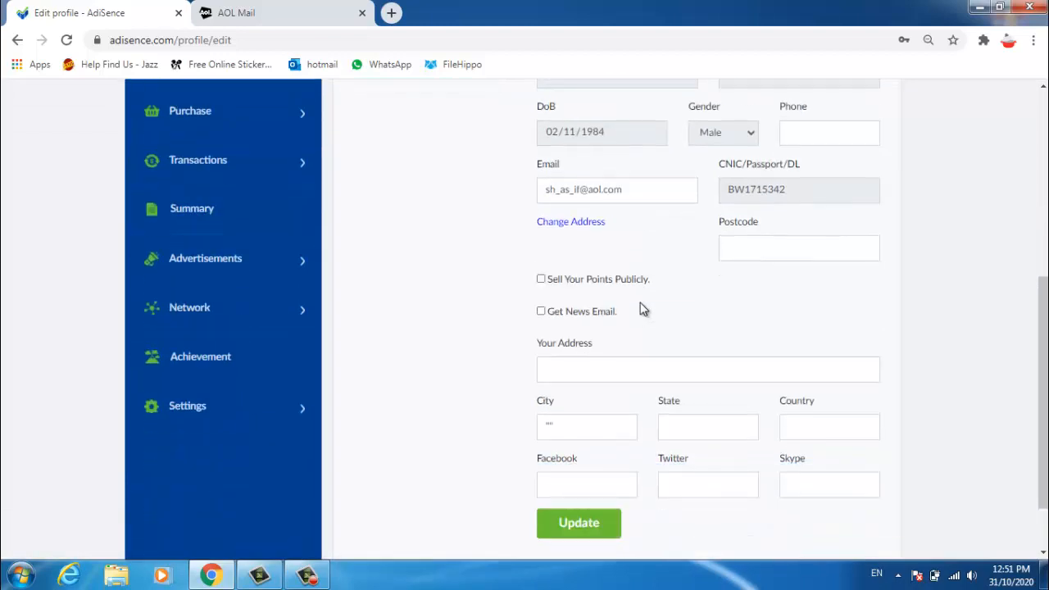
{"action": "scroll", "coordinate": [642, 310], "scroll_direction": "up", "scroll_amount": 4}
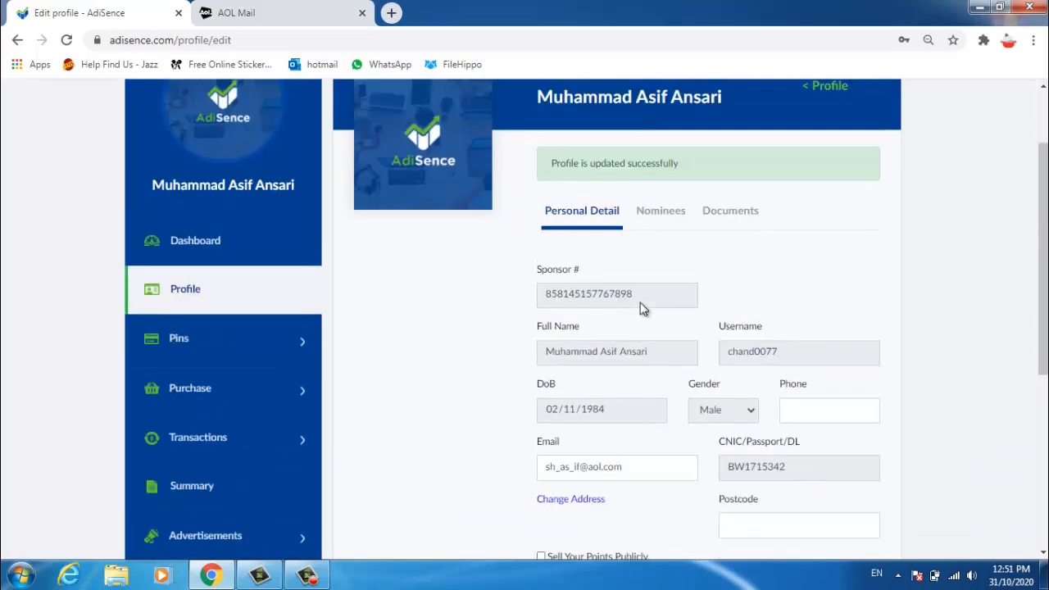
{"action": "scroll", "coordinate": [642, 309], "scroll_direction": "down", "scroll_amount": 5}
Step: Fill address, city, state and country from the saved autofill entry and submit the update
{"action": "left_click", "coordinate": [591, 293]}
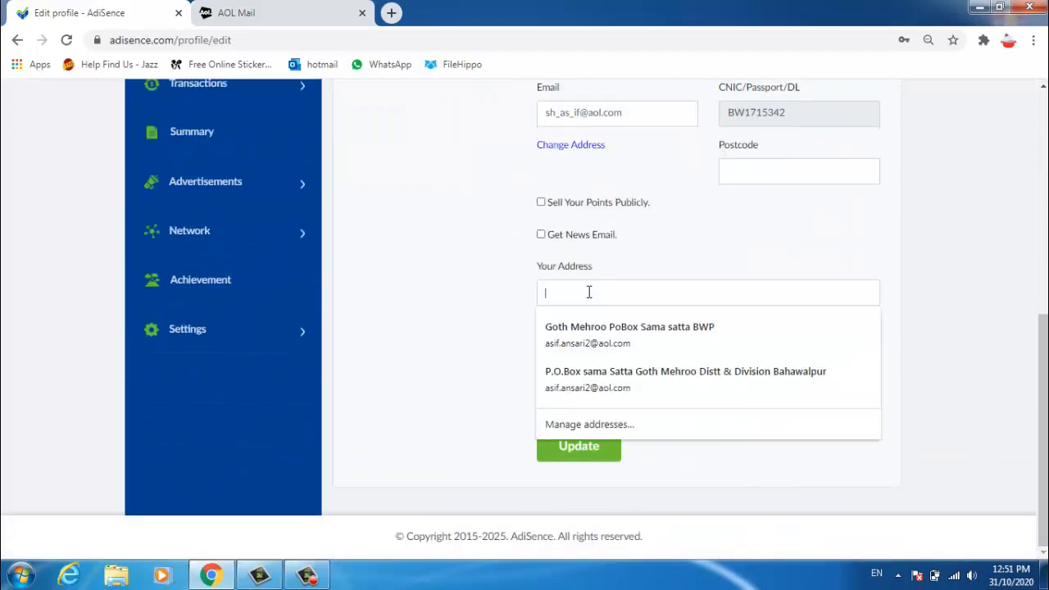
{"action": "left_click", "coordinate": [651, 360]}
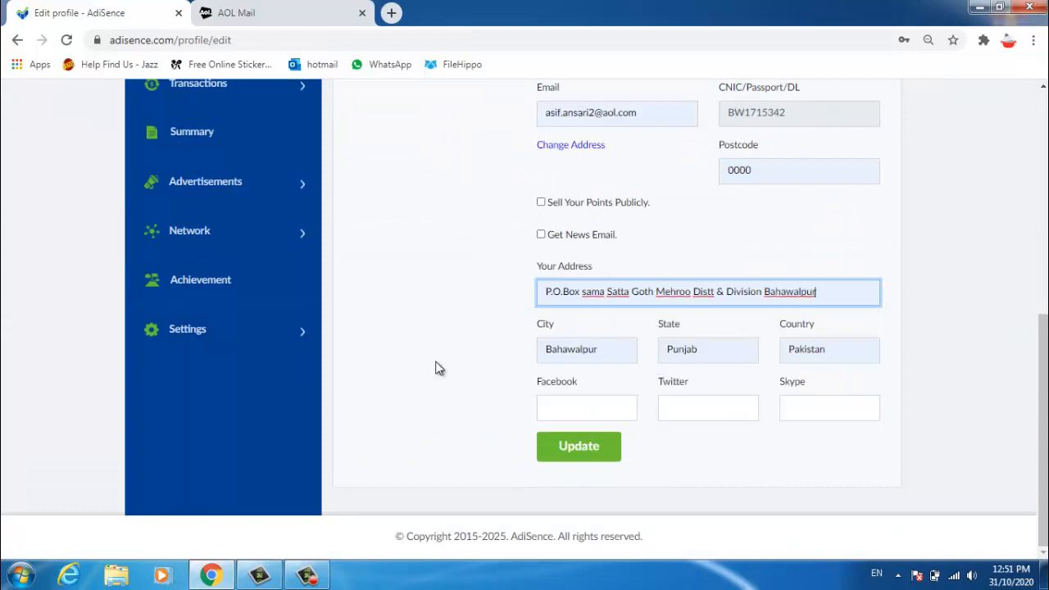
{"action": "left_click", "coordinate": [565, 449]}
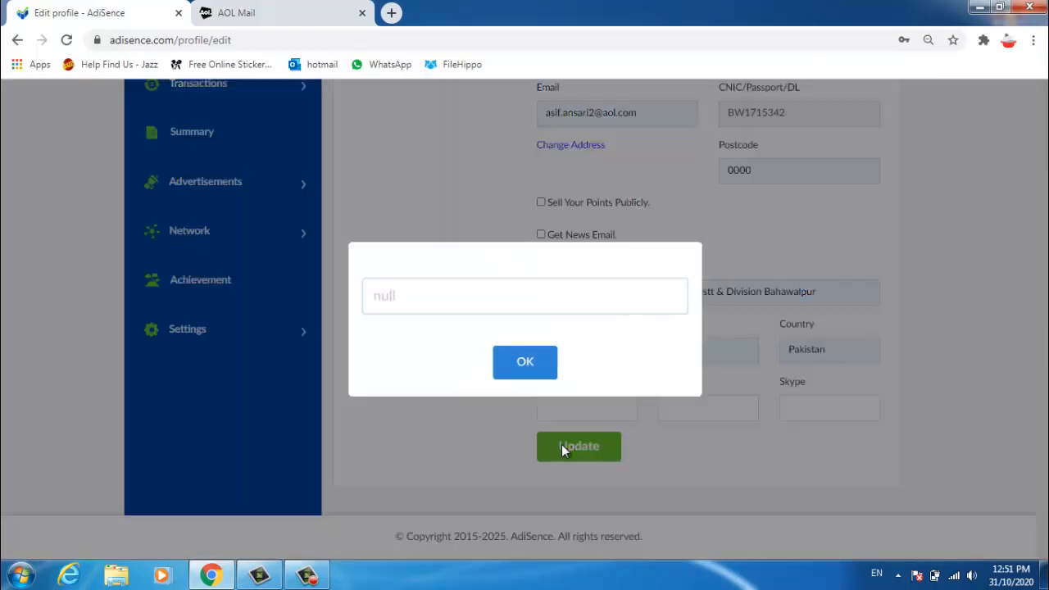